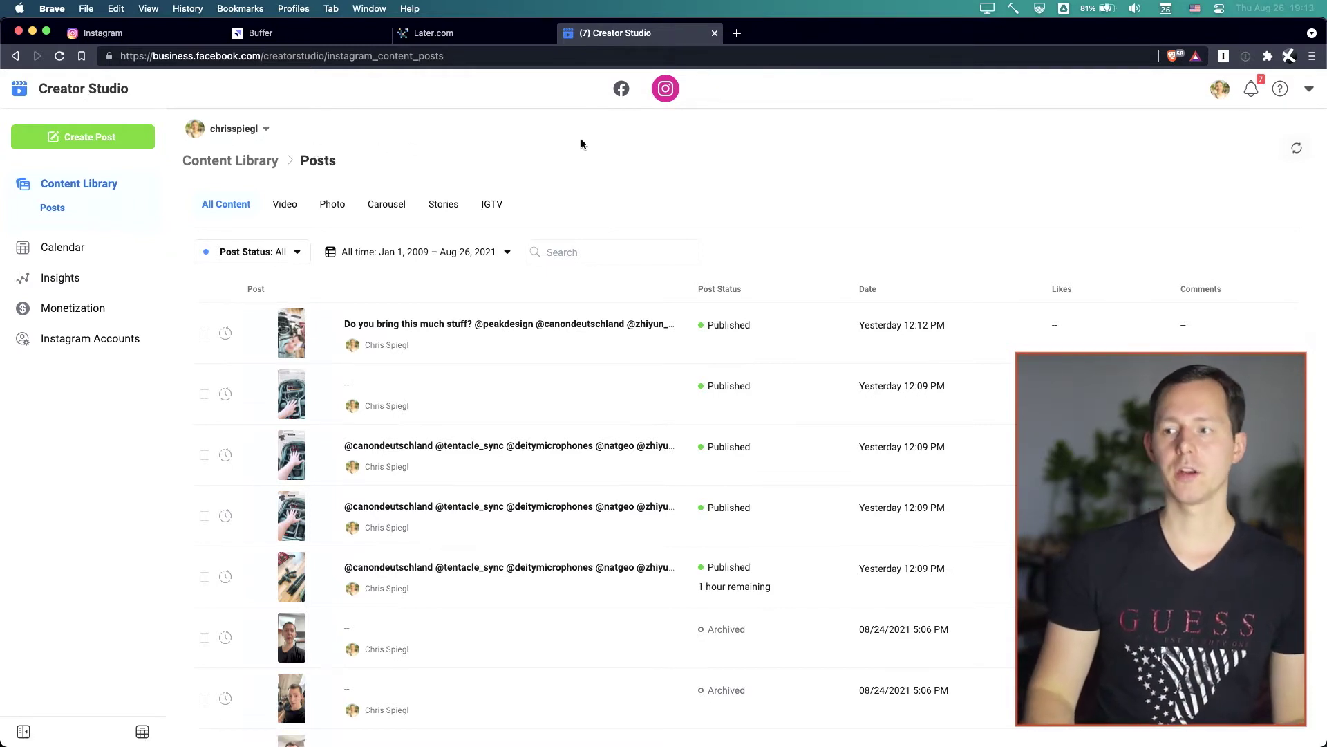
# Step: Toggle to Facebook and back, then open the August 2021 Instagram calendar via Monetization and Instagram Accounts
pyautogui.click(621, 90)
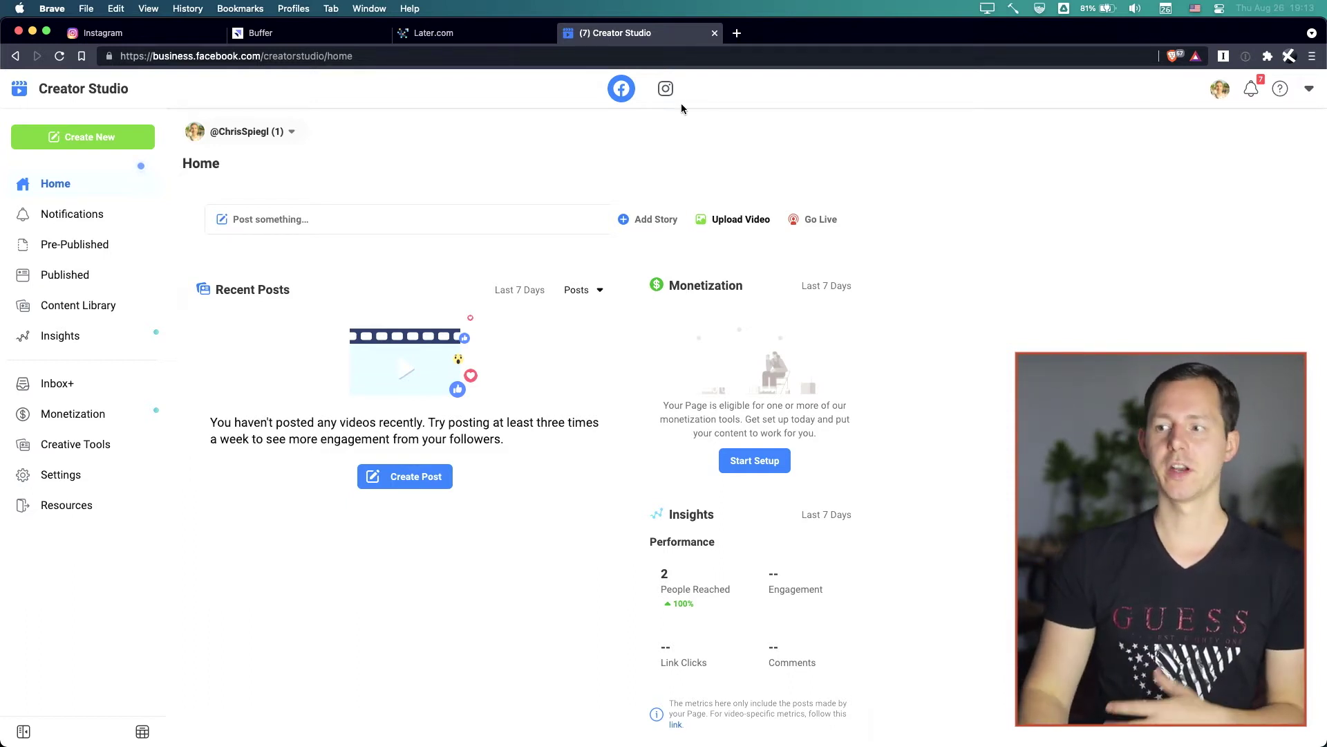
pyautogui.click(667, 92)
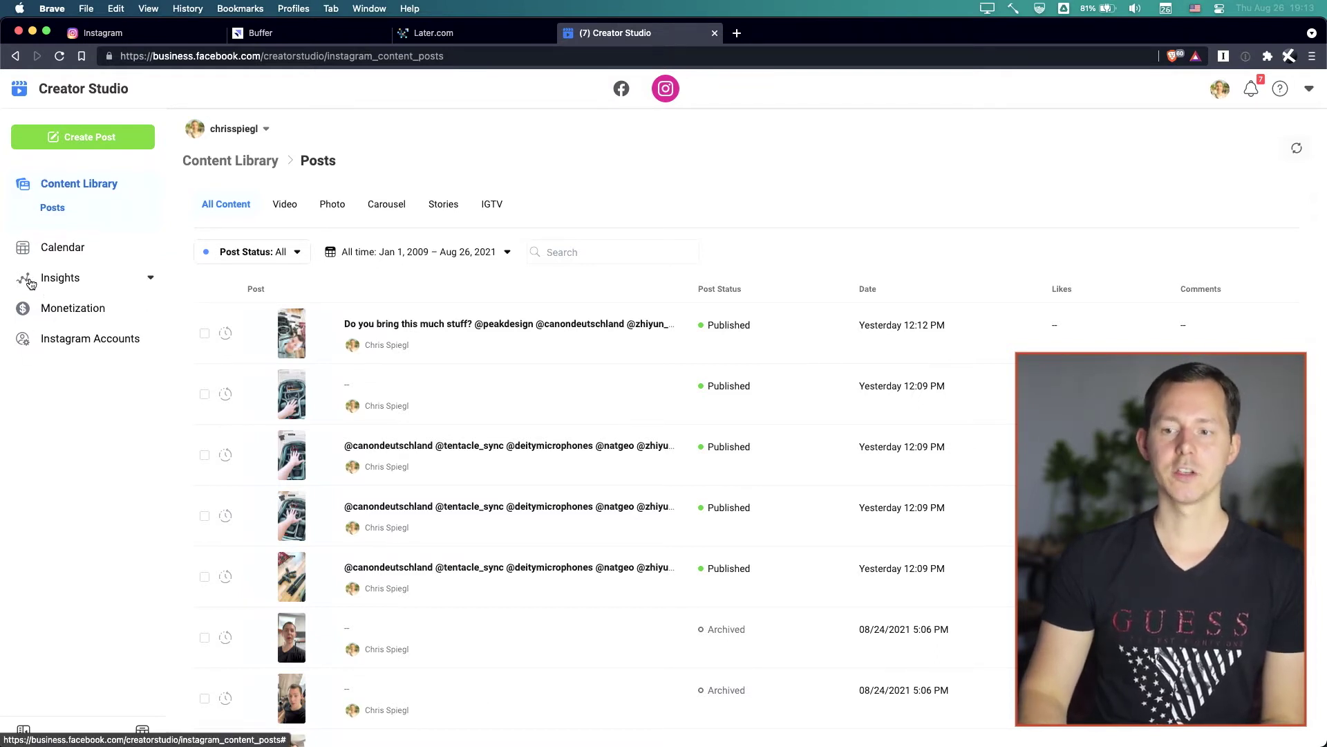
pyautogui.click(67, 309)
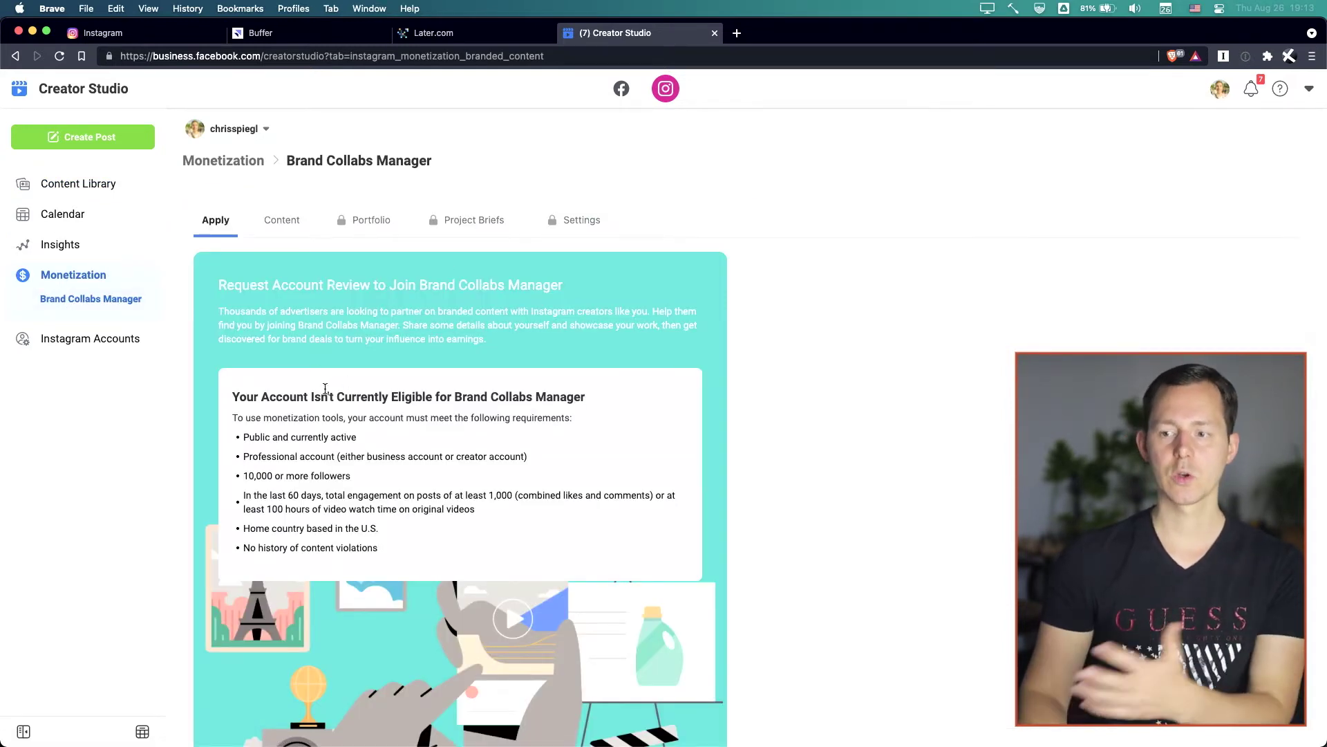
pyautogui.click(89, 349)
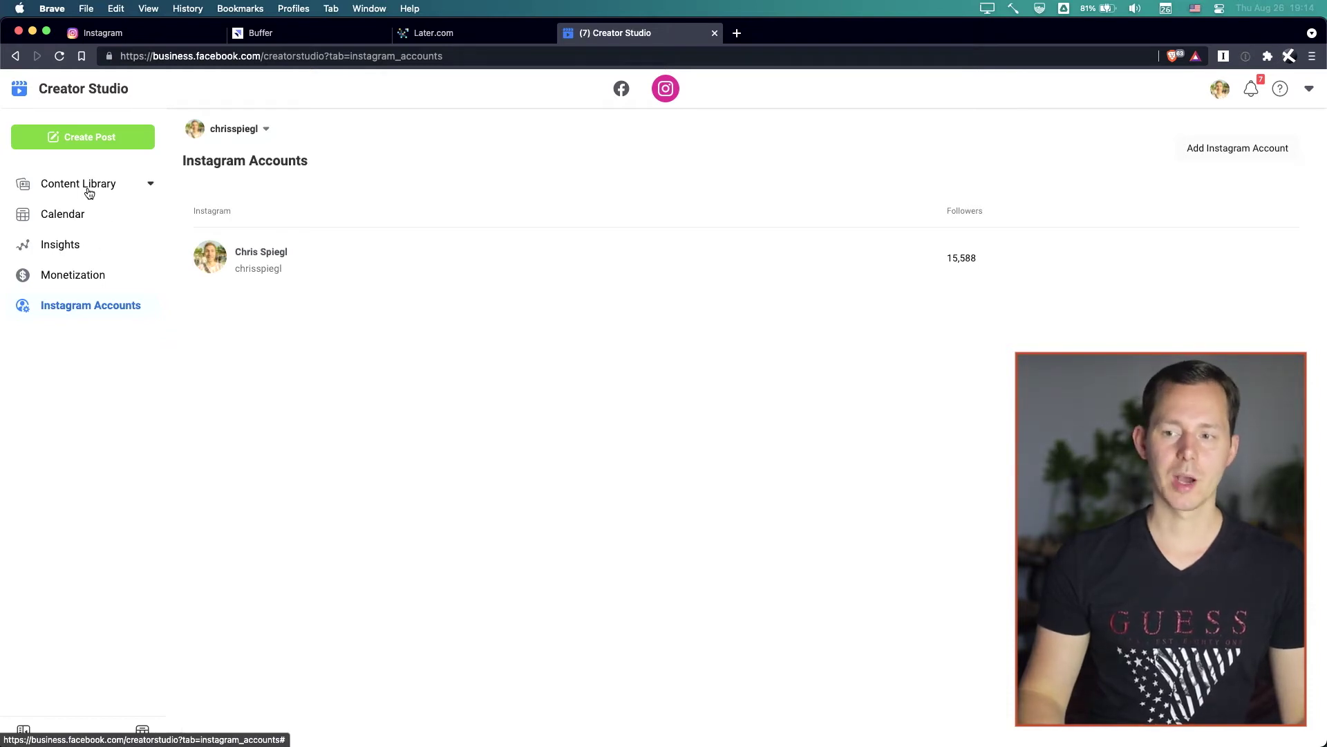
pyautogui.click(73, 215)
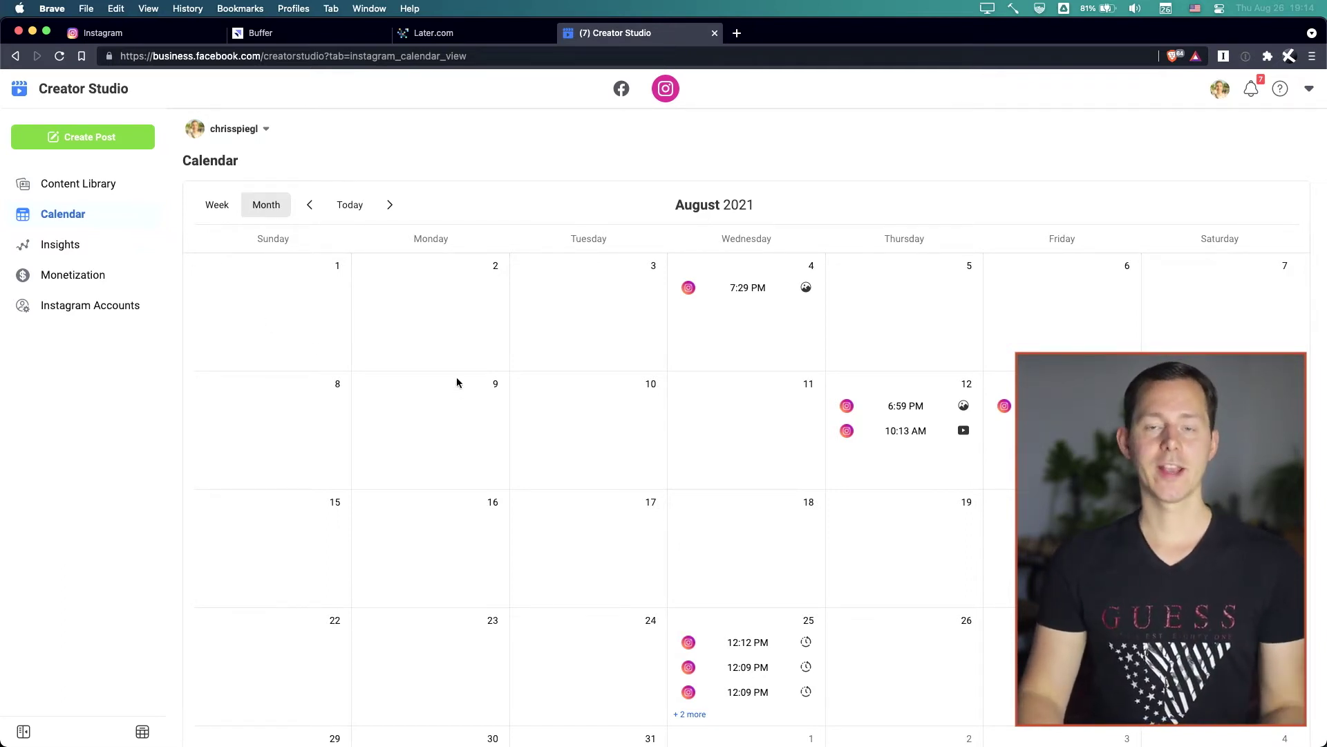
# Step: Scroll through the August month view, then return to the Content Library posts list
pyautogui.scroll(-3, 653, 443)
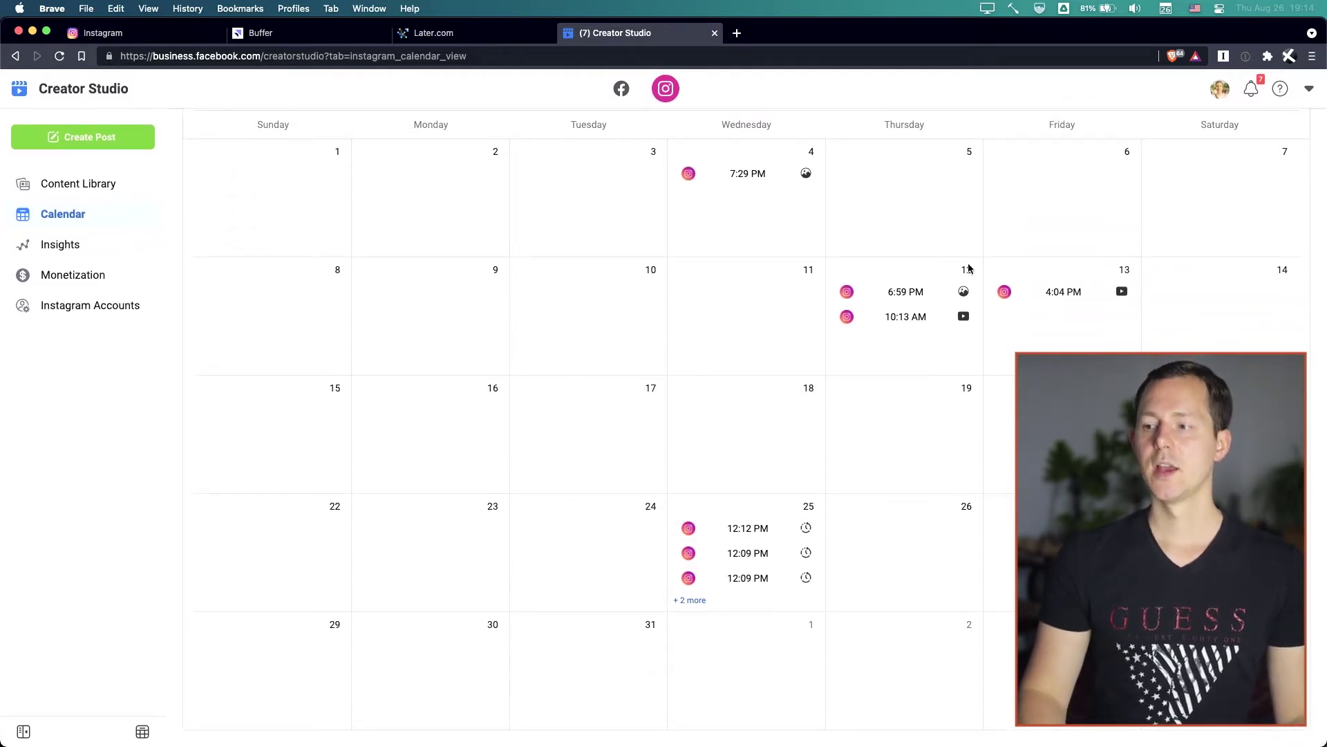
pyautogui.scroll(2, 744, 454)
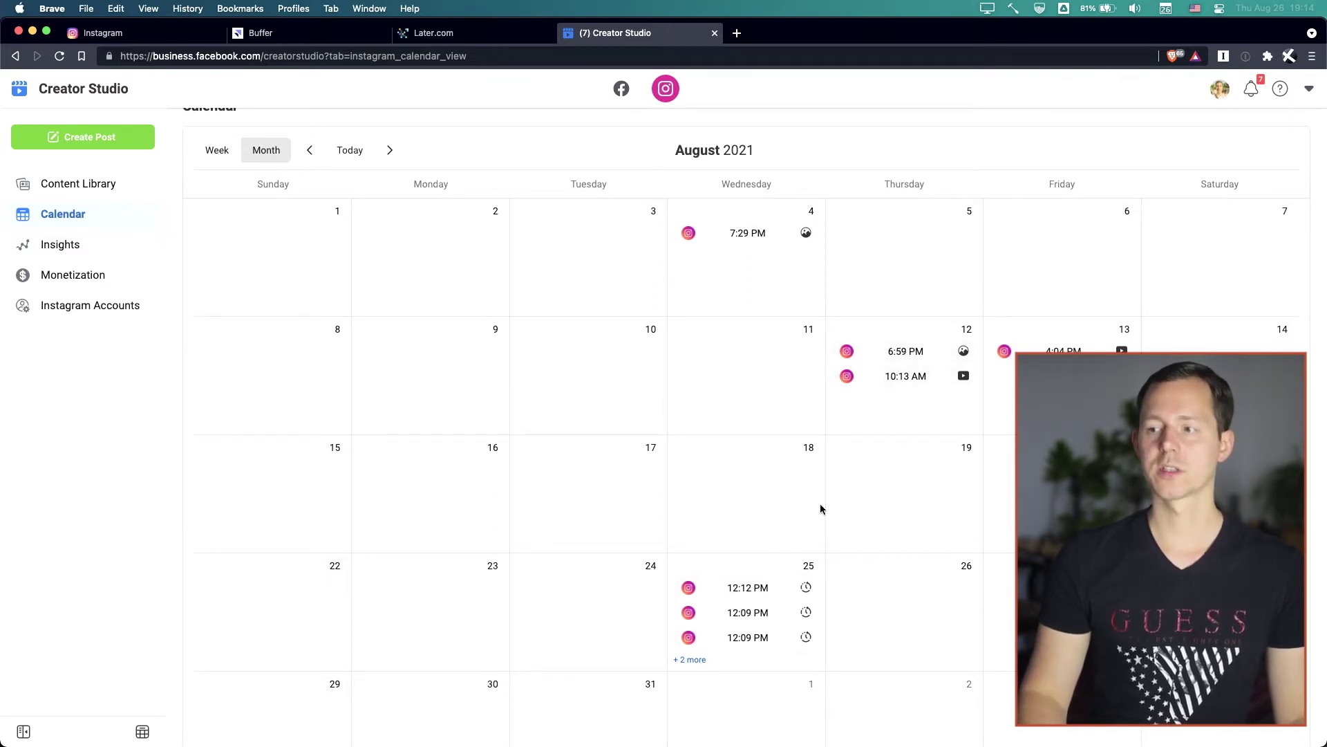
pyautogui.scroll(1, 751, 468)
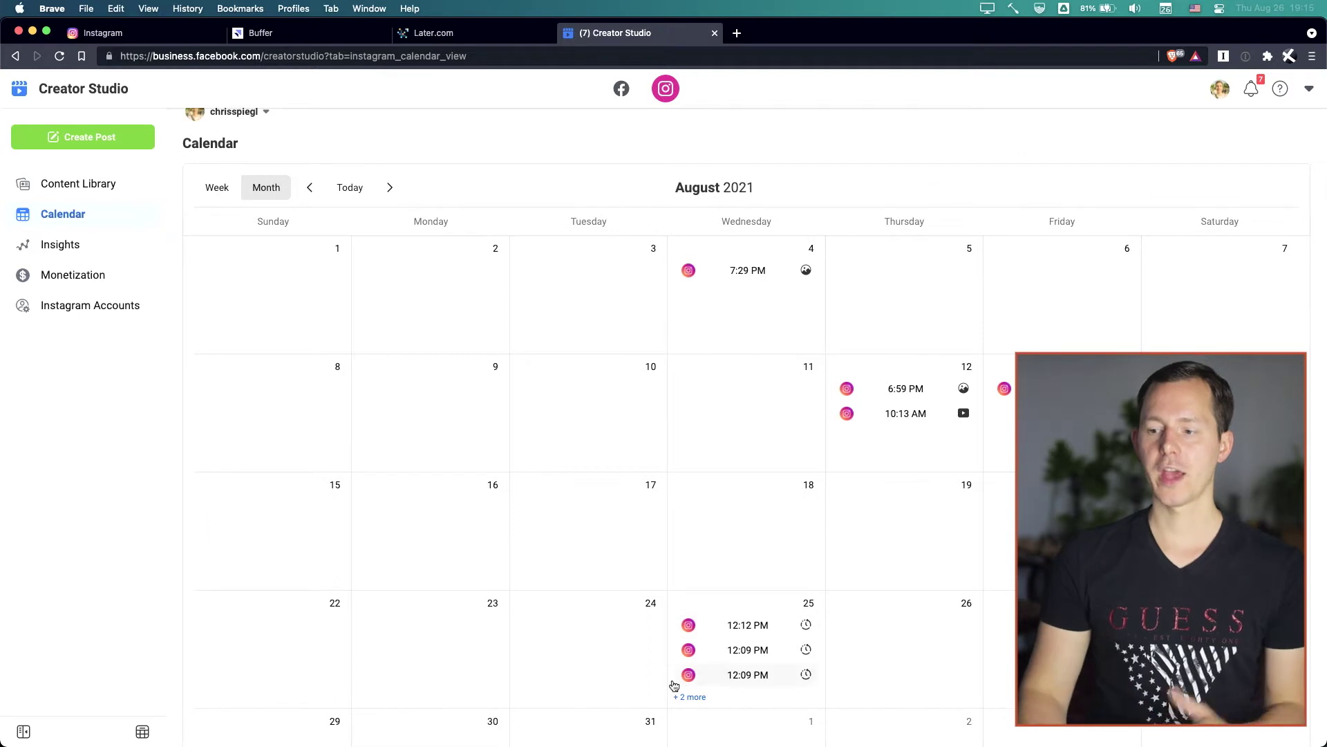
pyautogui.click(95, 185)
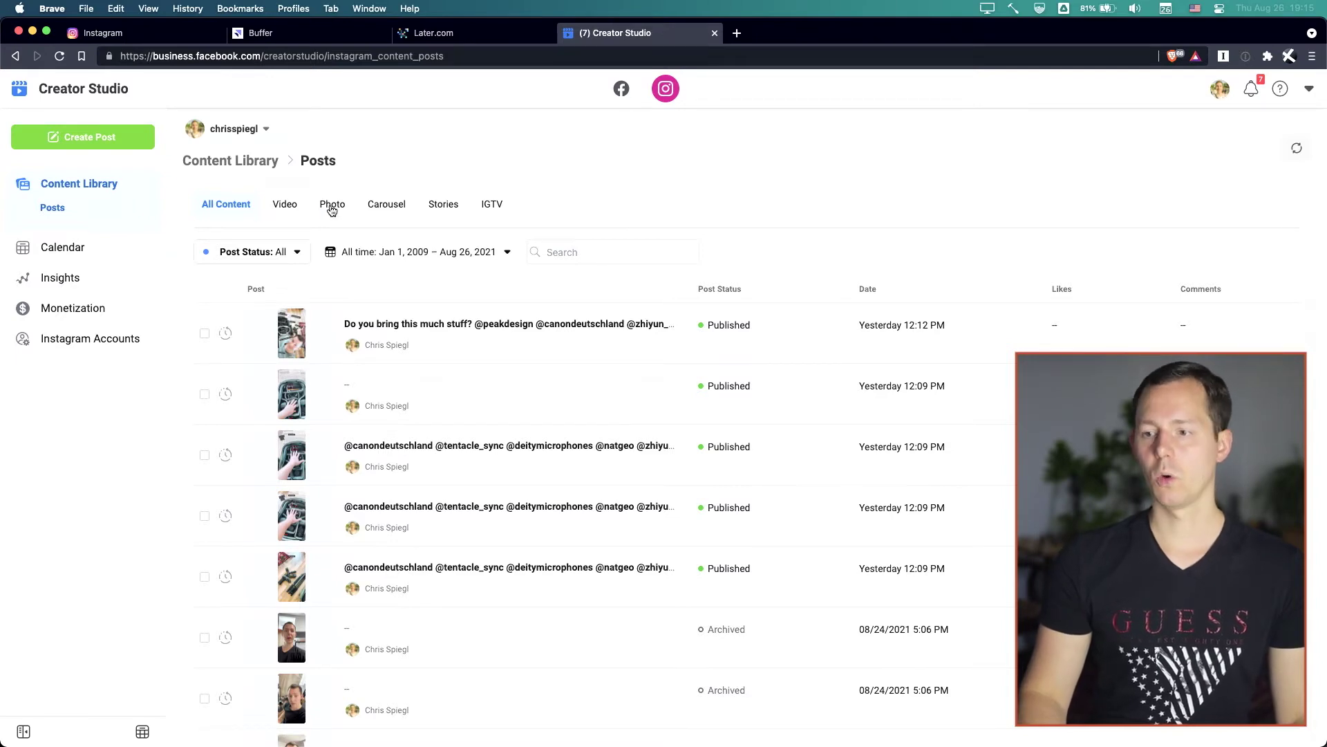
# Step: Scroll the posts list and open details of the archived story from 08/24/2021, 5:06 PM
pyautogui.scroll(-10, 387, 415)
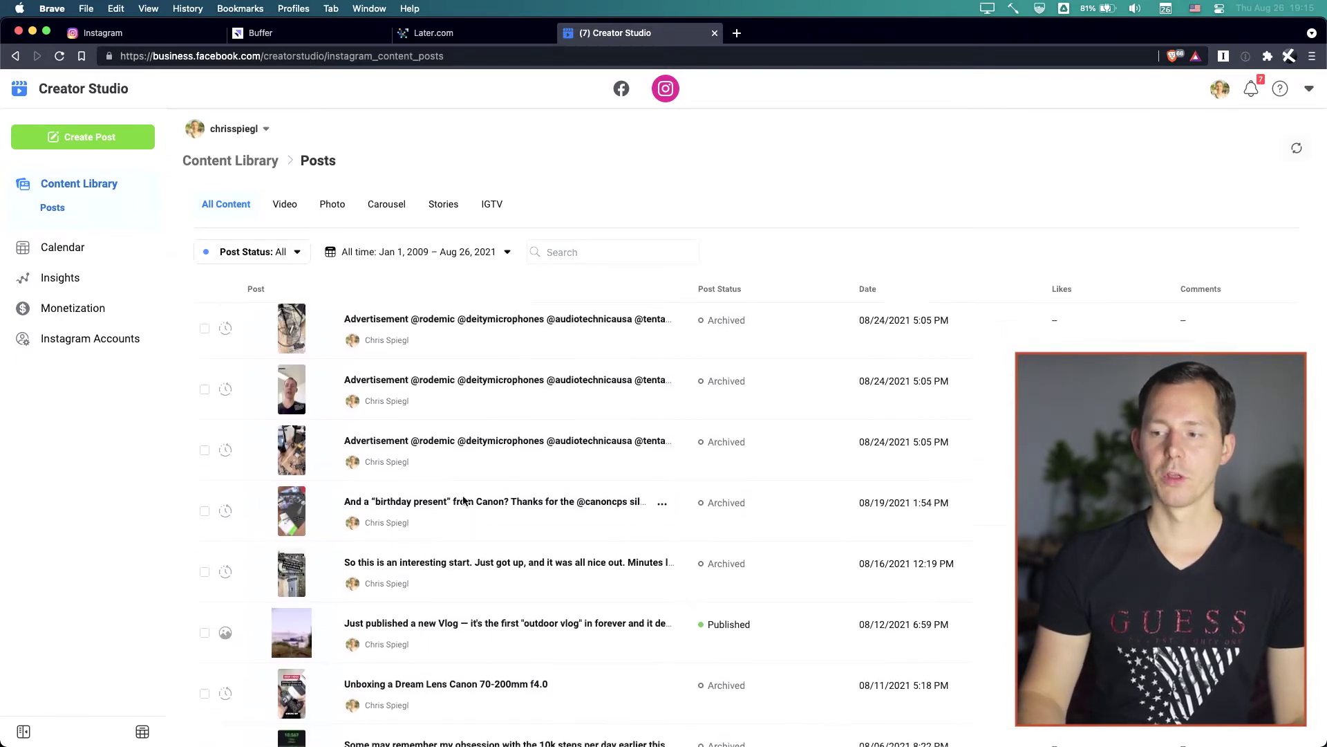
pyautogui.scroll(5, 468, 504)
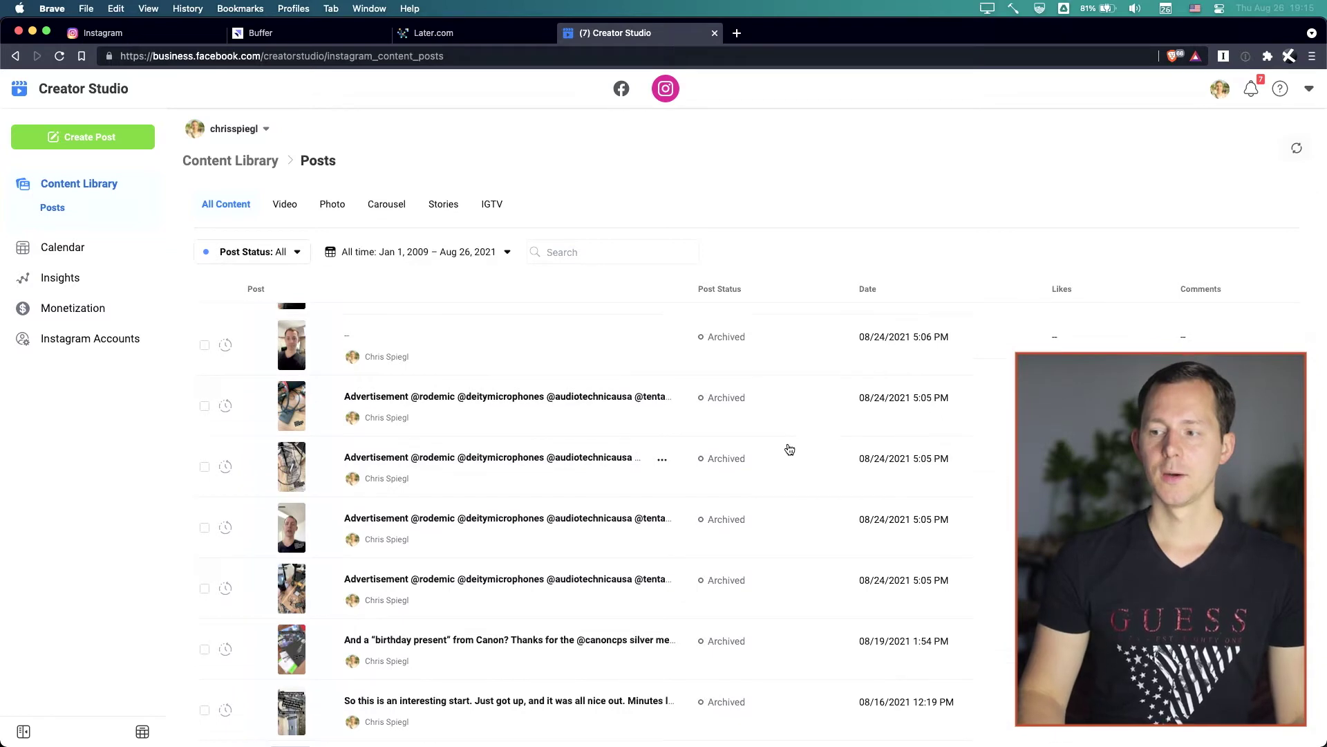
pyautogui.scroll(5, 785, 380)
pyautogui.scroll(-4, 462, 621)
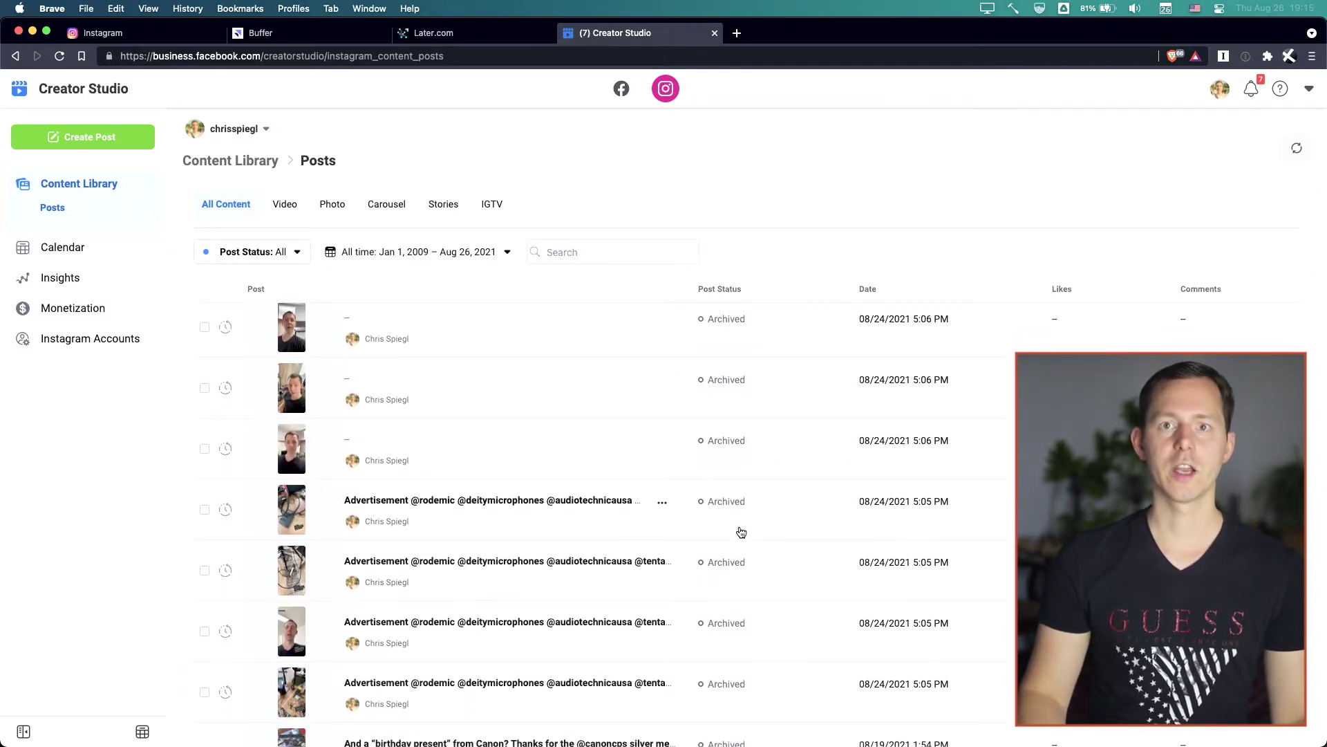
pyautogui.scroll(-5, 741, 532)
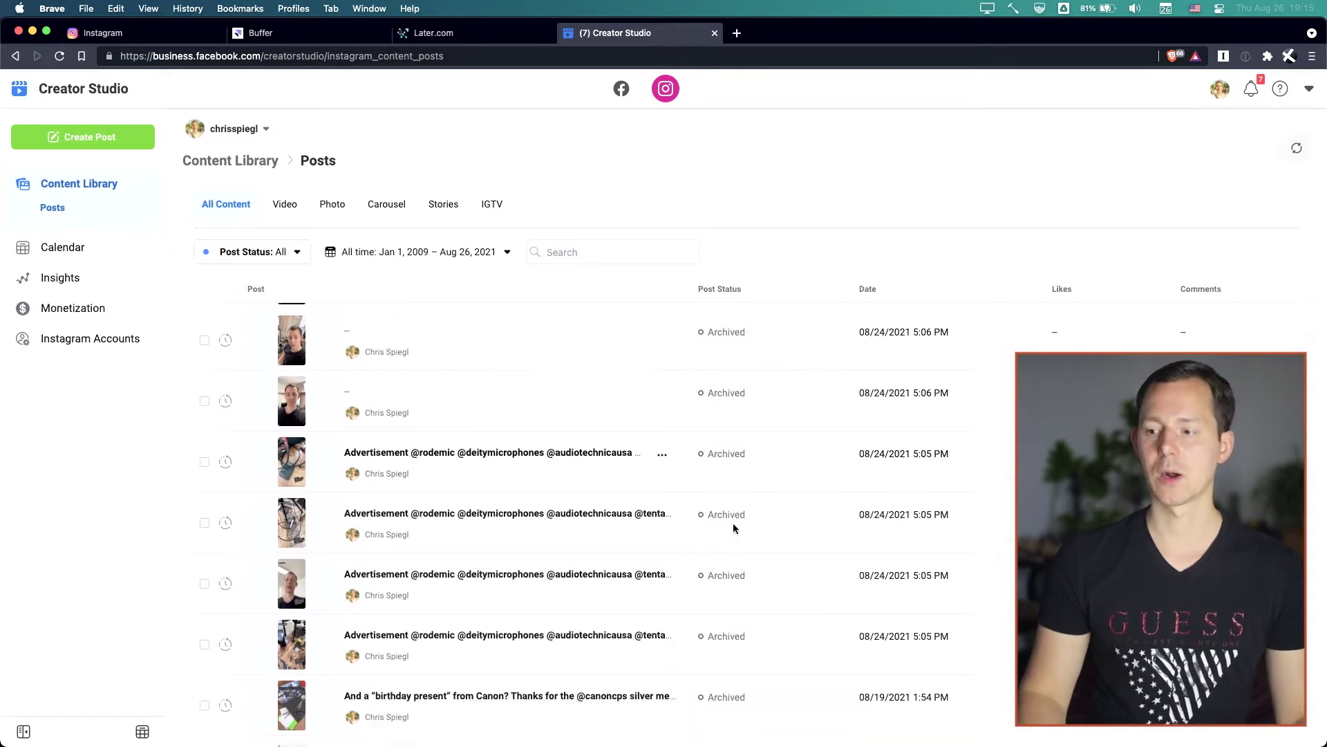
pyautogui.scroll(-3, 744, 526)
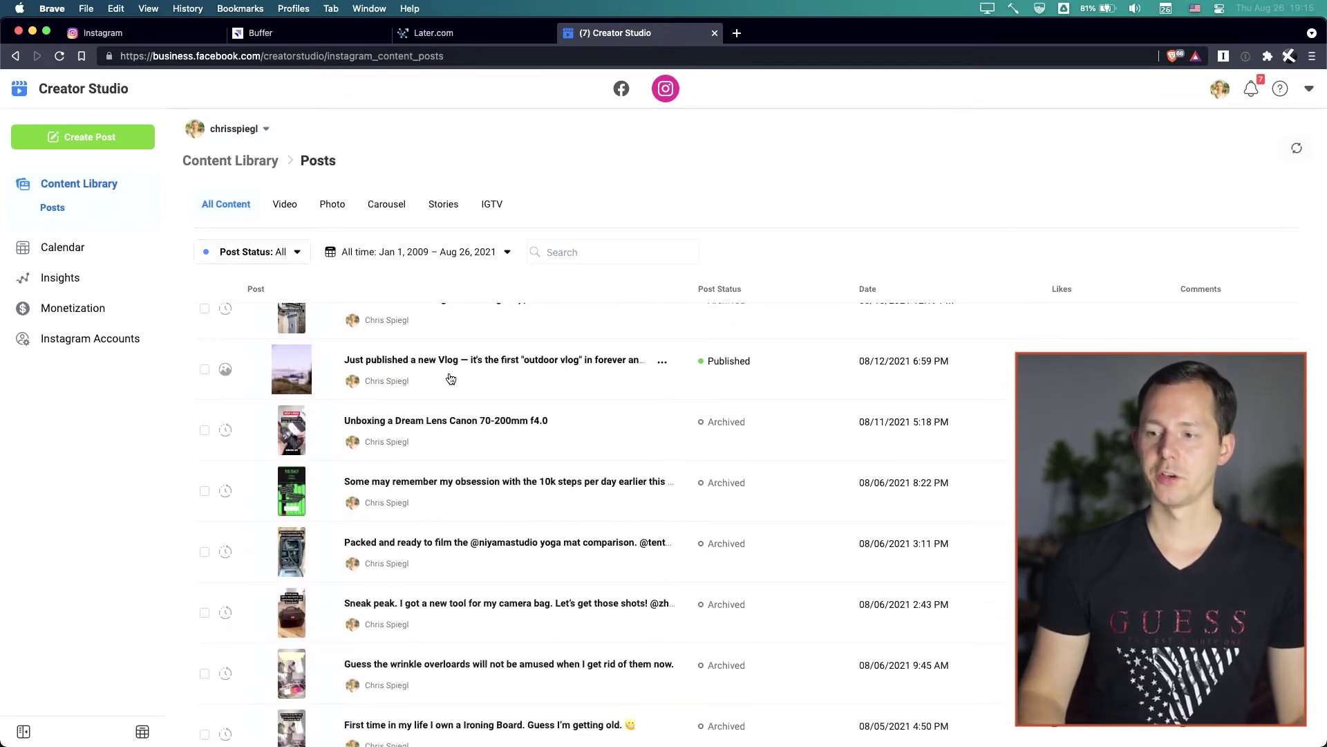
pyautogui.scroll(4, 708, 394)
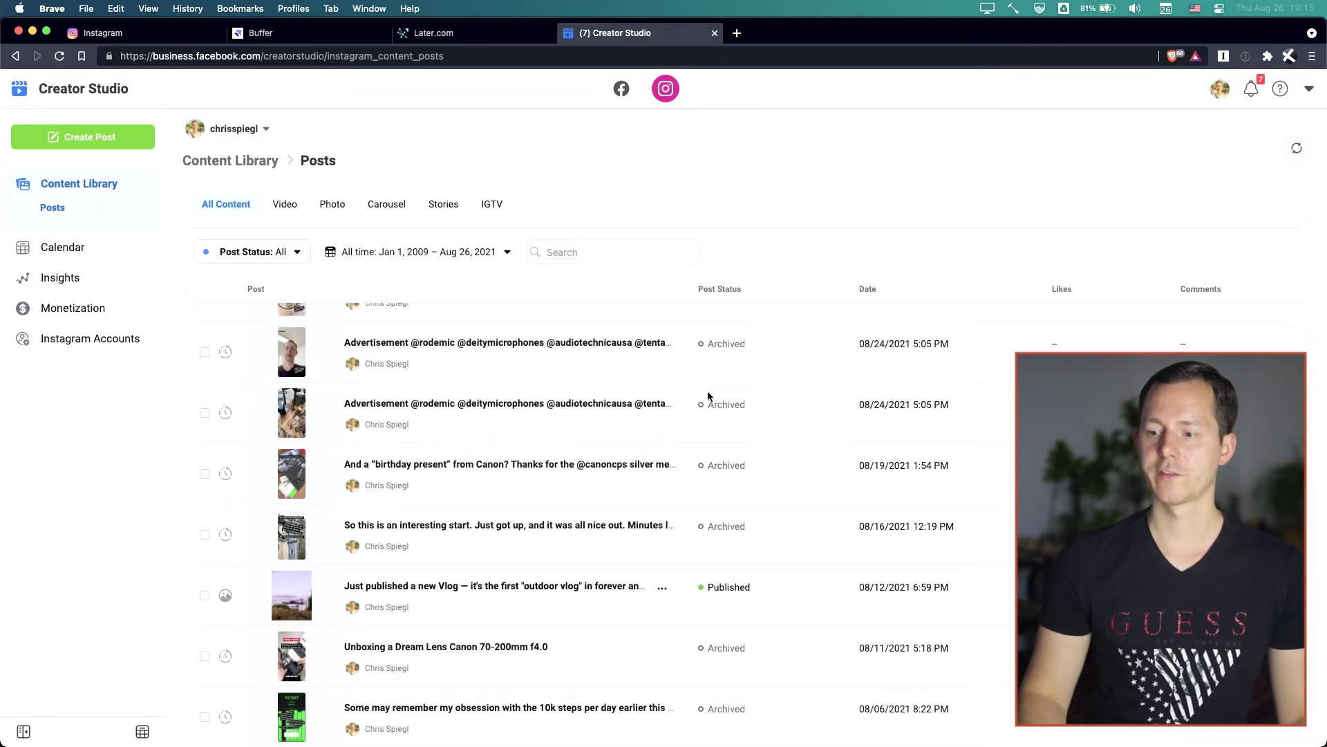
pyautogui.scroll(4, 417, 599)
pyautogui.scroll(5, 417, 599)
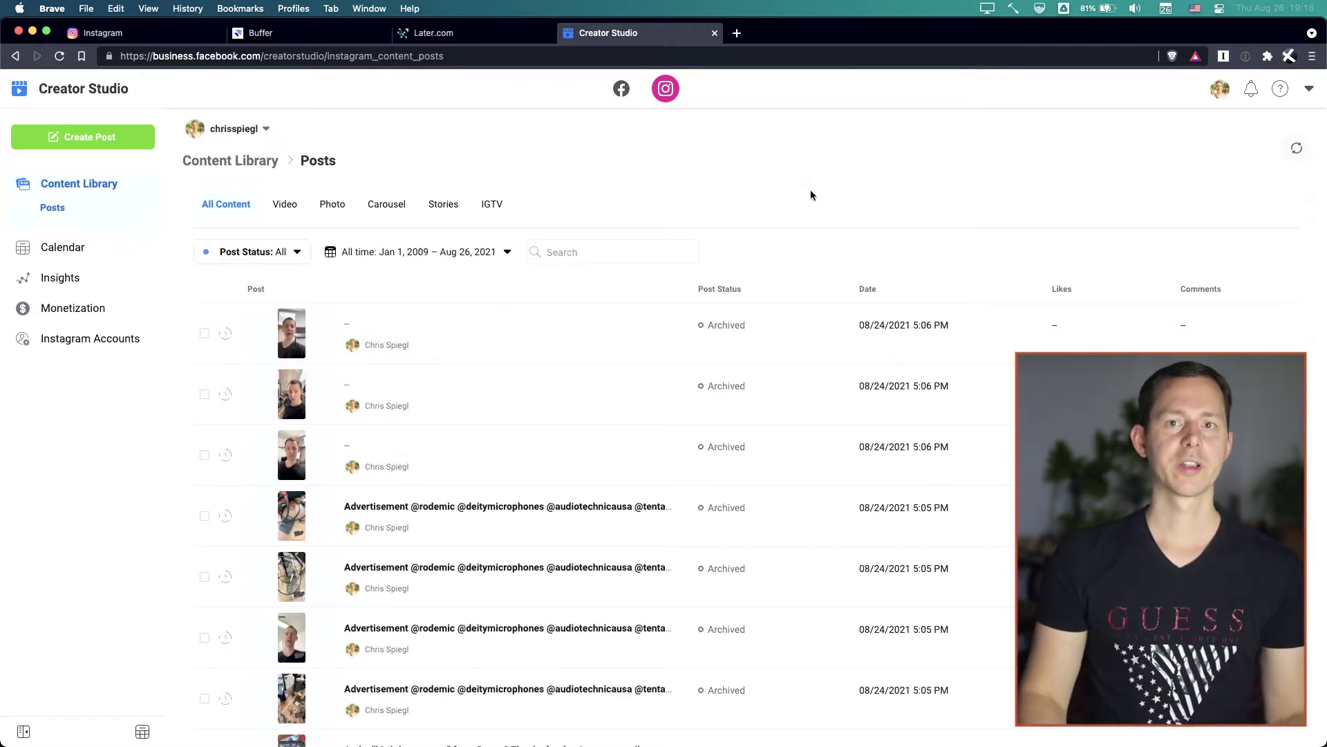
pyautogui.click(481, 329)
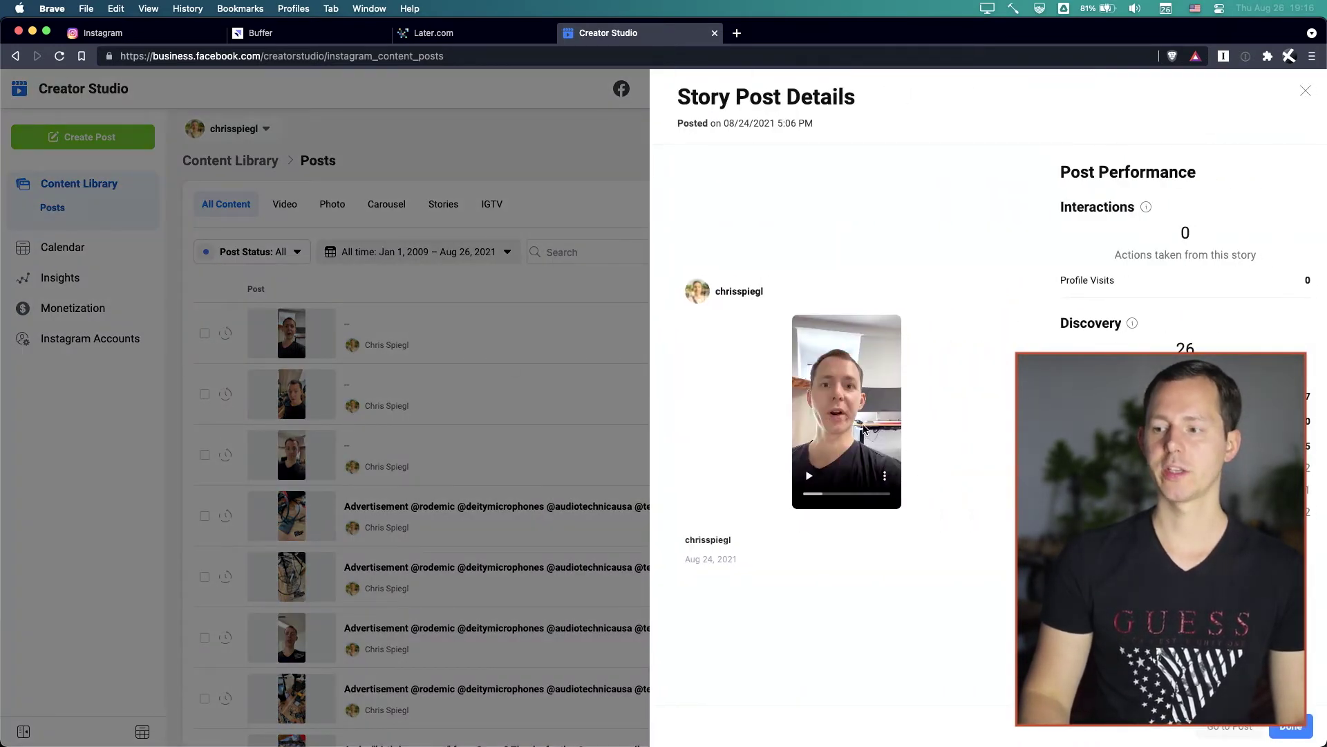
# Step: Close the story details and open the Create Post menu offering Instagram Feed and IGTV
pyautogui.click(1290, 726)
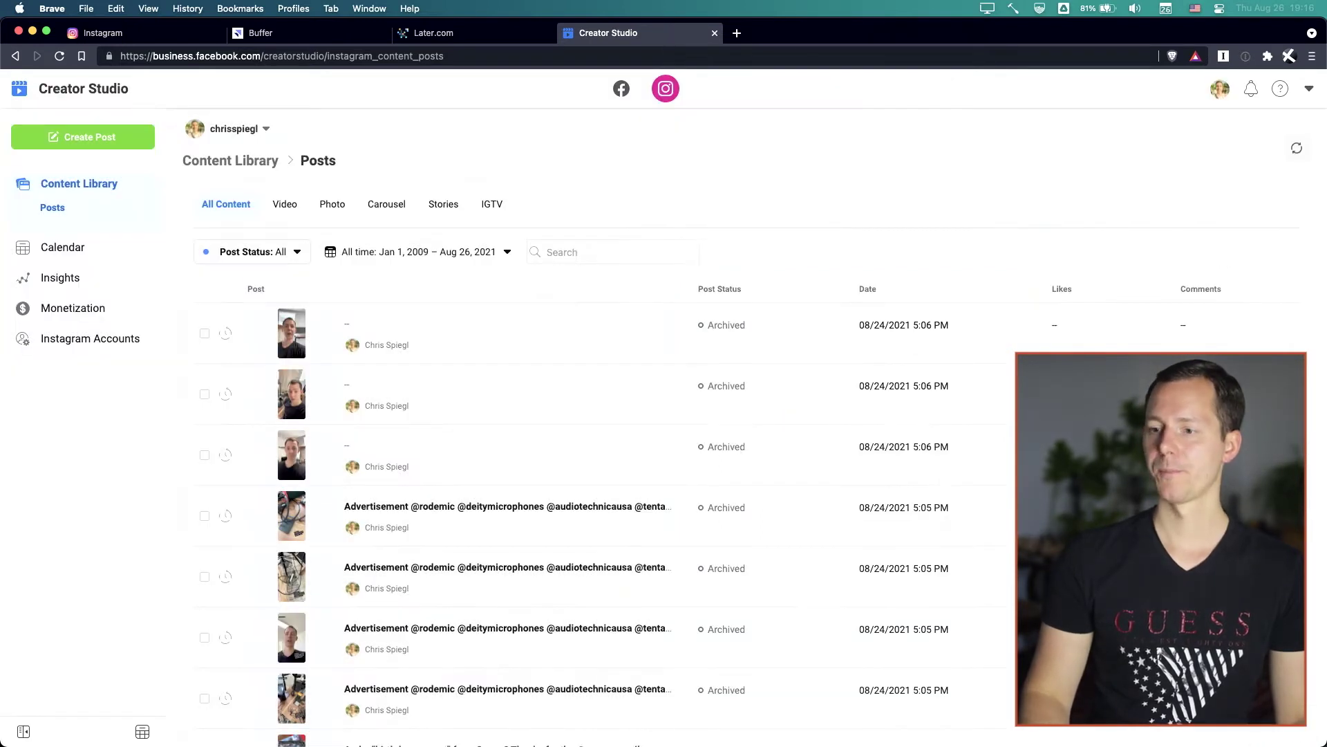
pyautogui.click(82, 138)
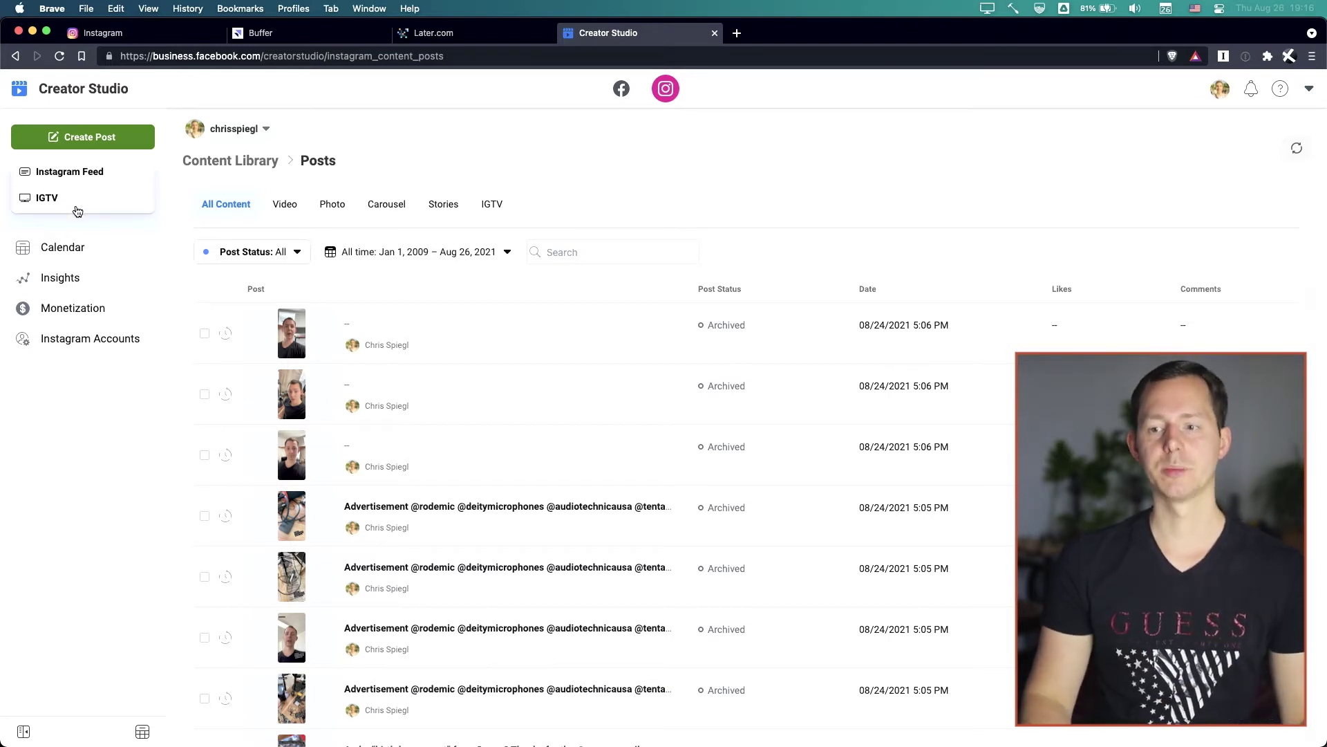
# Step: Choose Instagram Feed and select the creator's own account for the new post
pyautogui.click(62, 173)
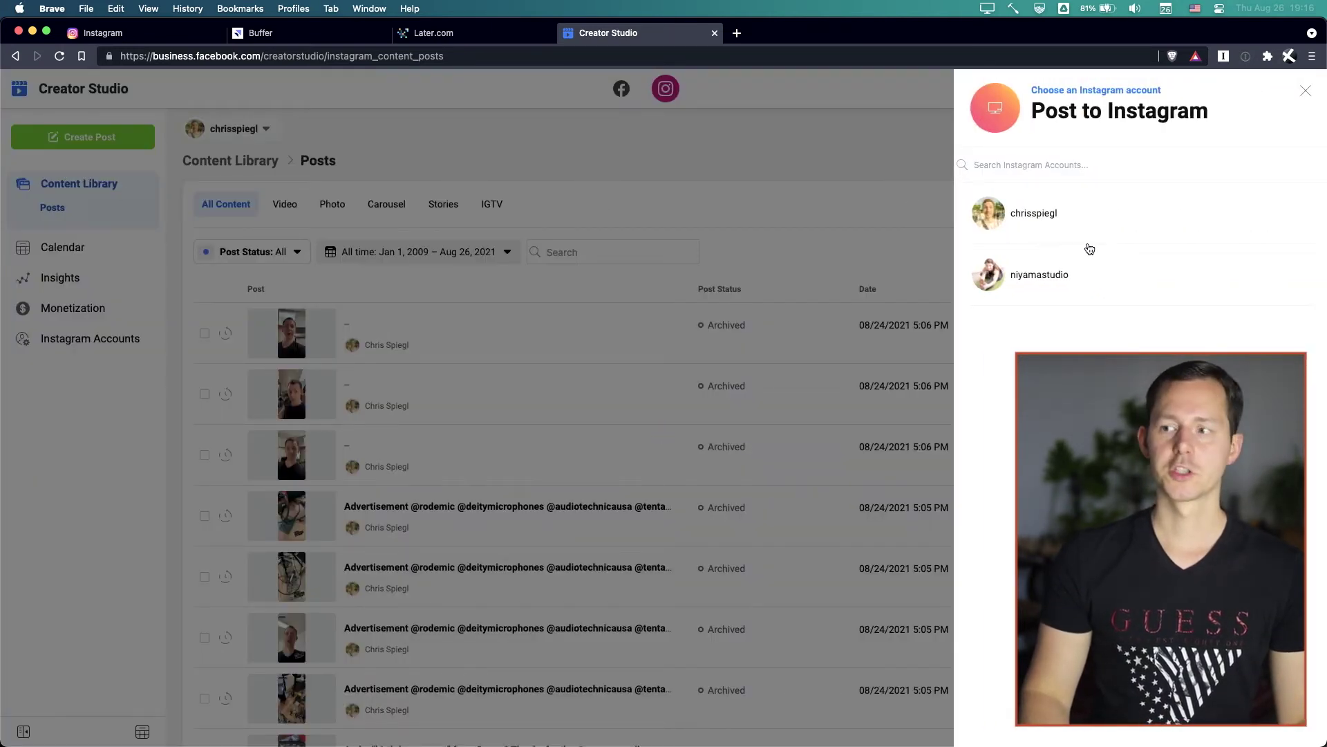
pyautogui.click(1044, 214)
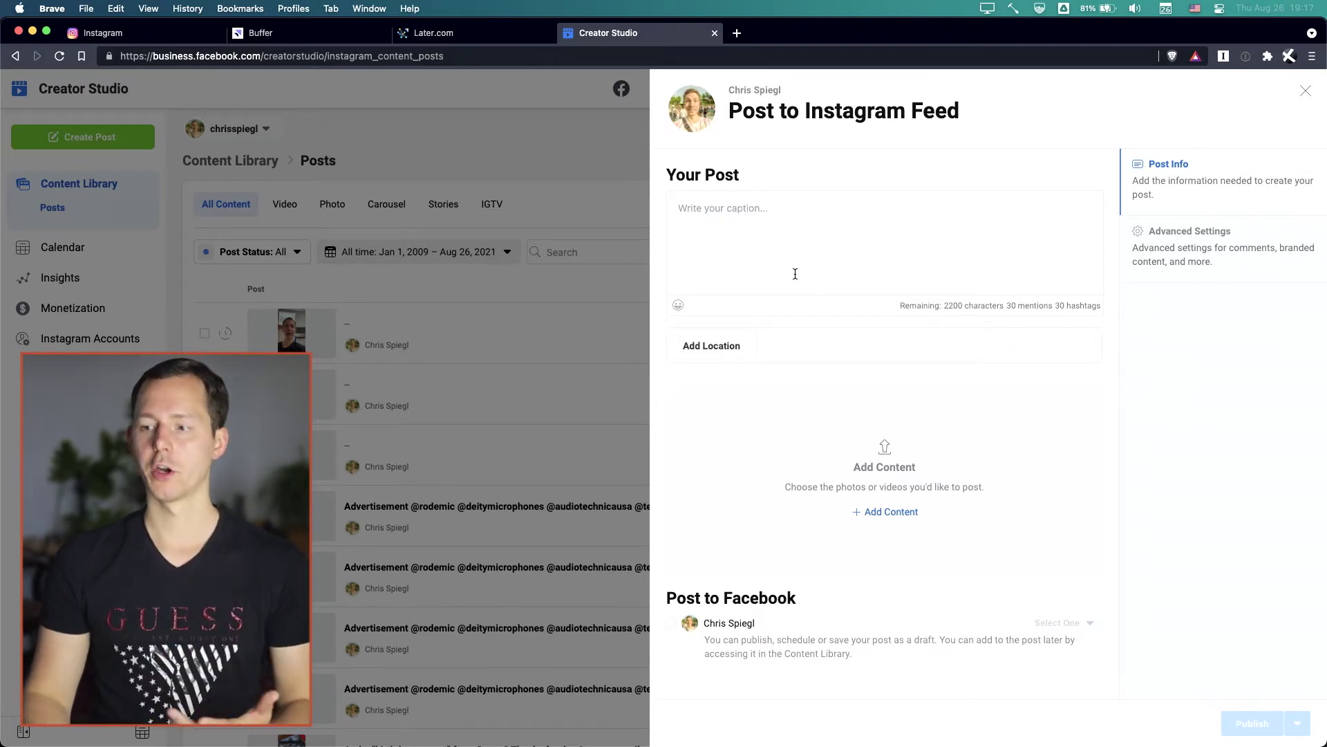
# Step: Write the caption 'Hello There', briefly opening and closing the emoji picker
pyautogui.click(812, 238)
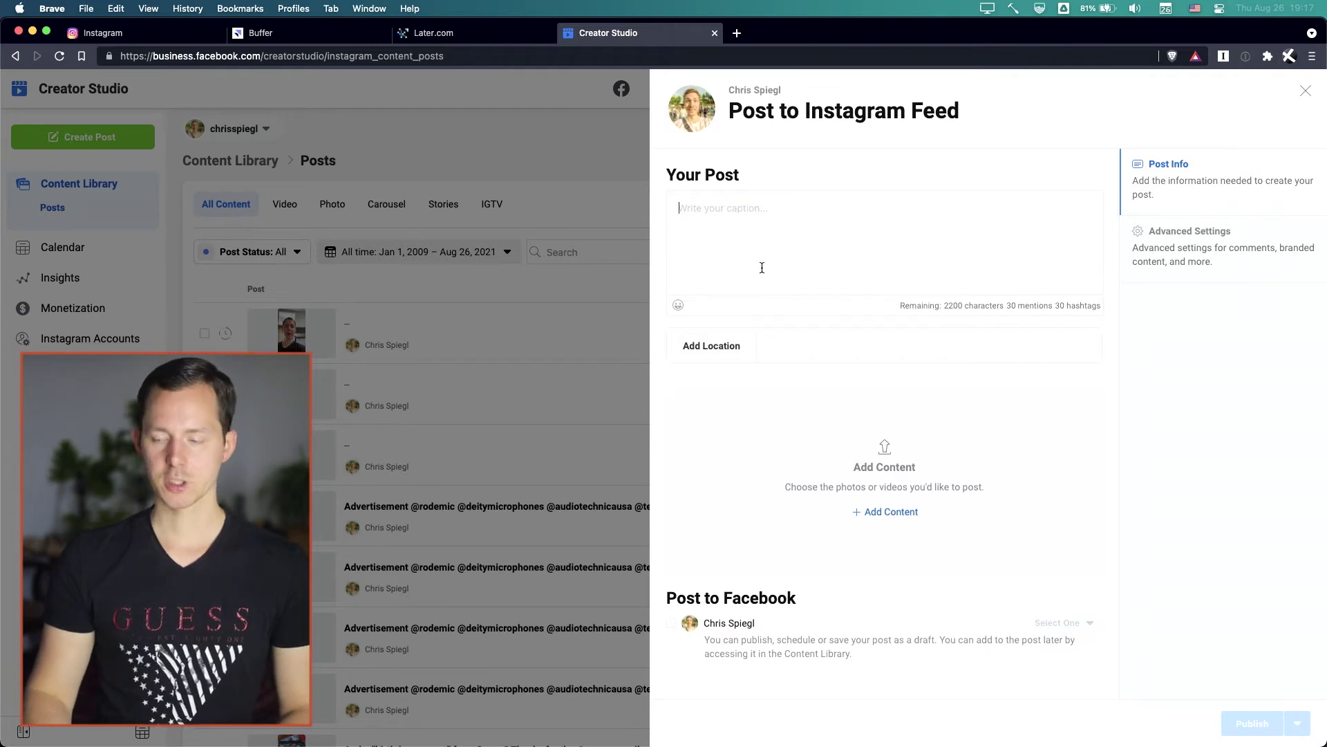
pyautogui.write('L')
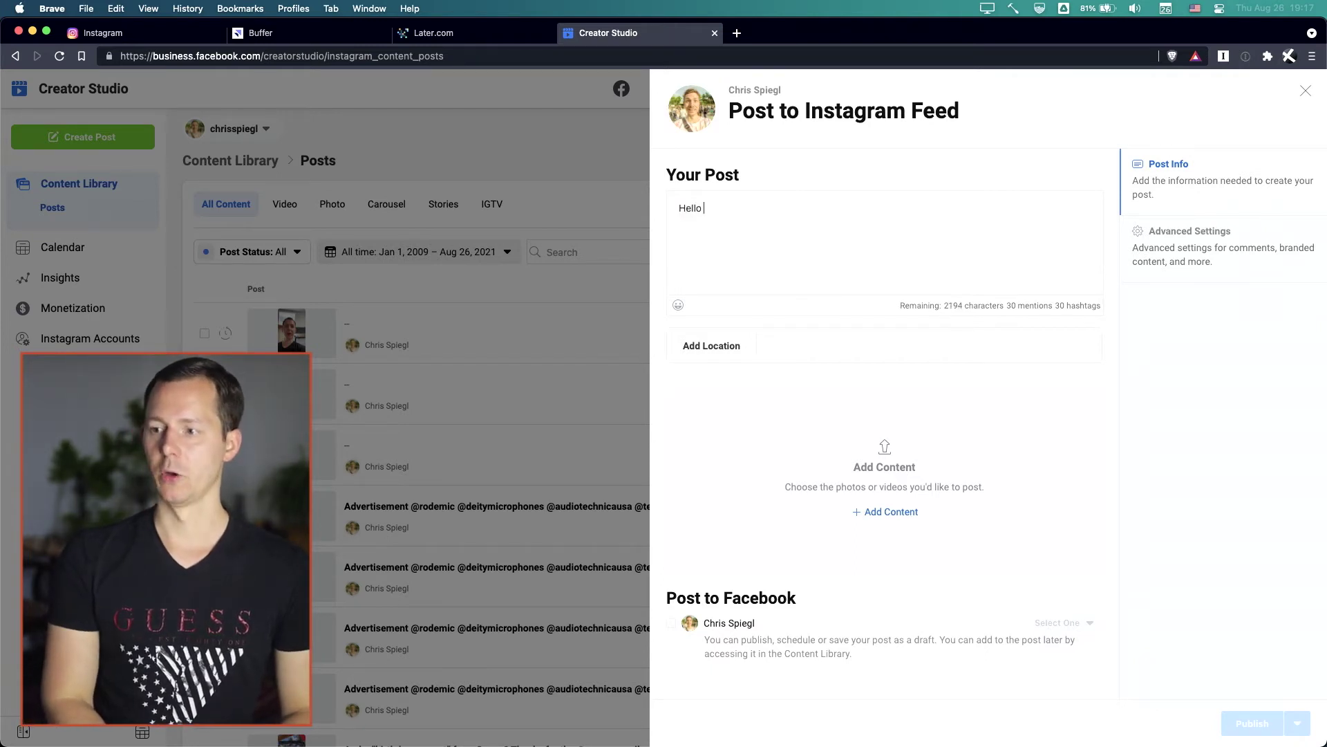
pyautogui.write('ello There')
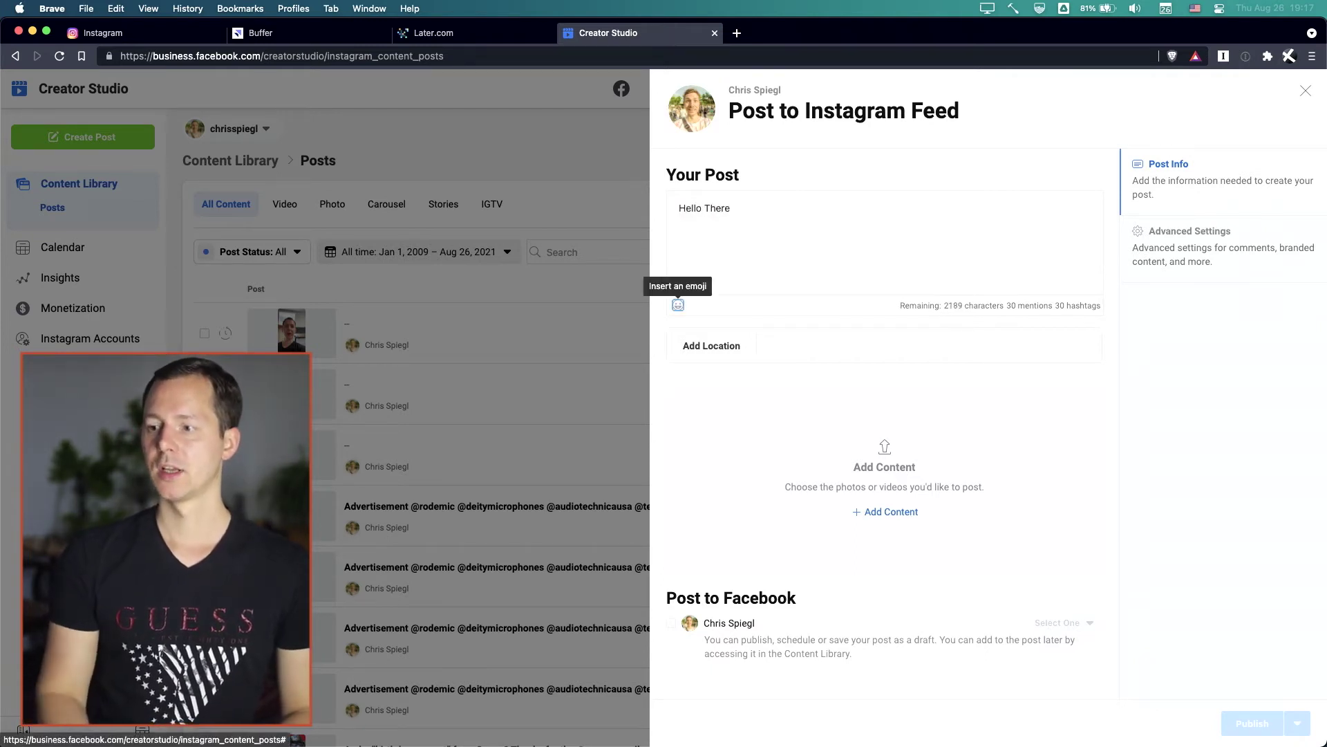
pyautogui.click(679, 305)
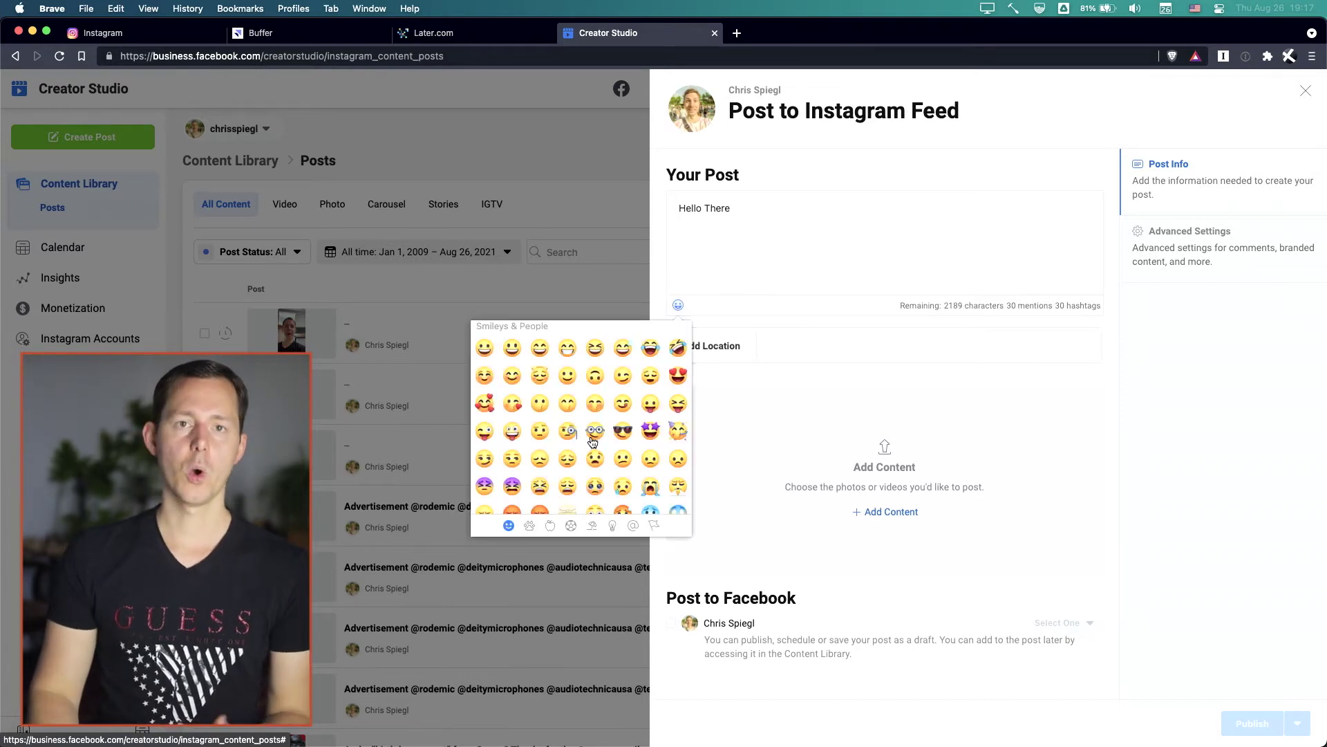
pyautogui.click(835, 211)
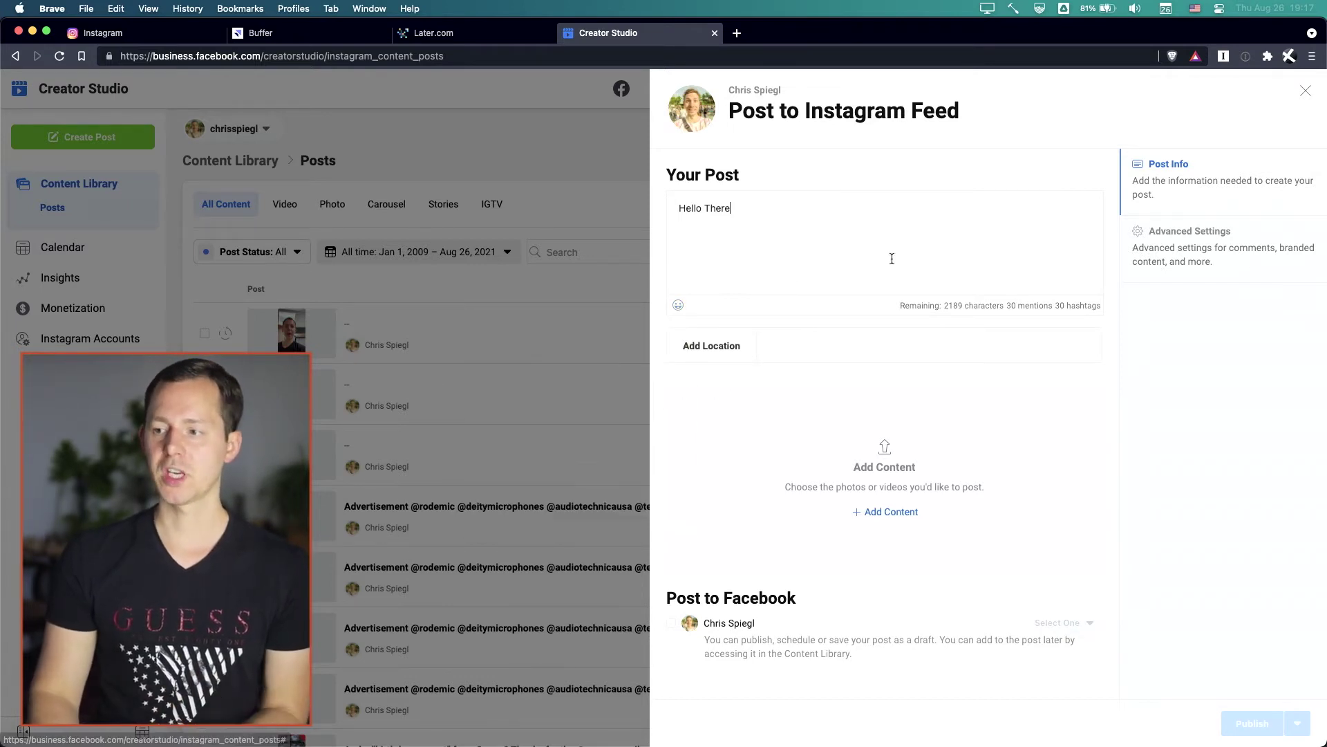
pyautogui.doubleClick(927, 304)
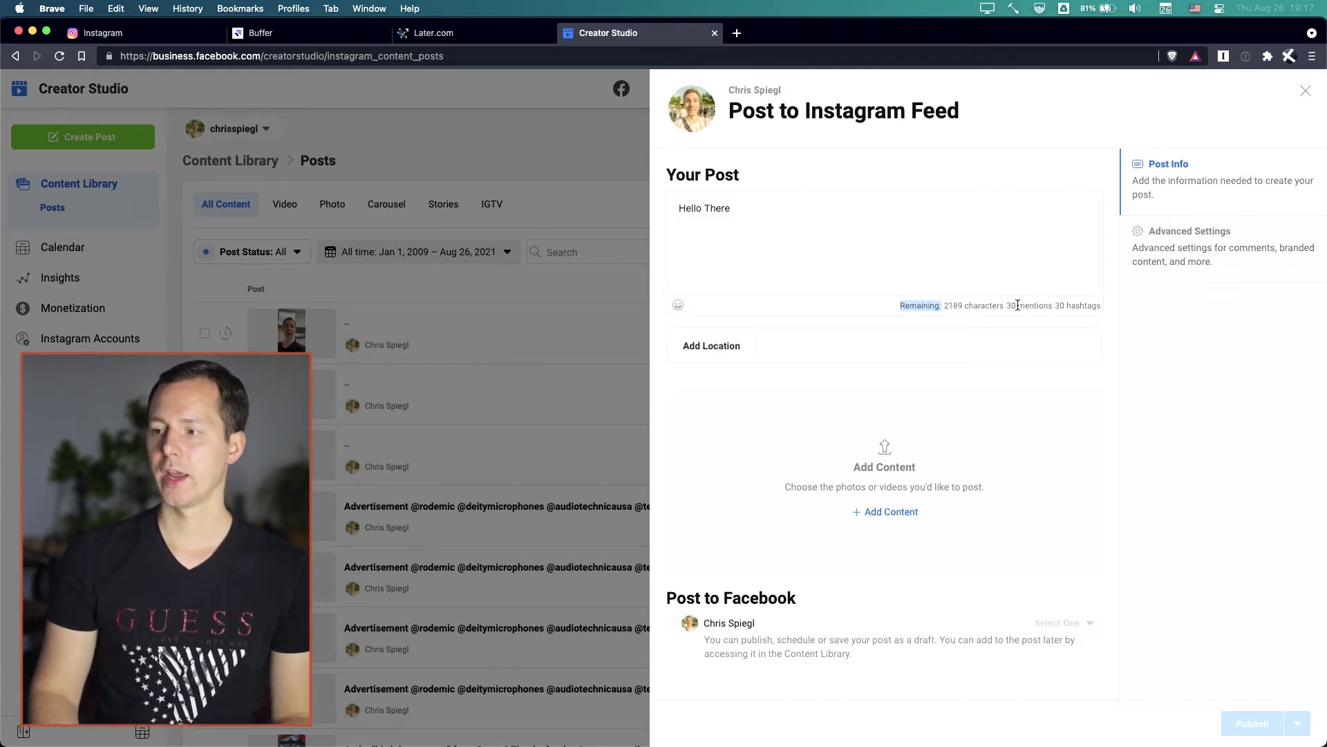
pyautogui.moveTo(1018, 305); pyautogui.dragTo(1140, 309)
pyautogui.click(1069, 305)
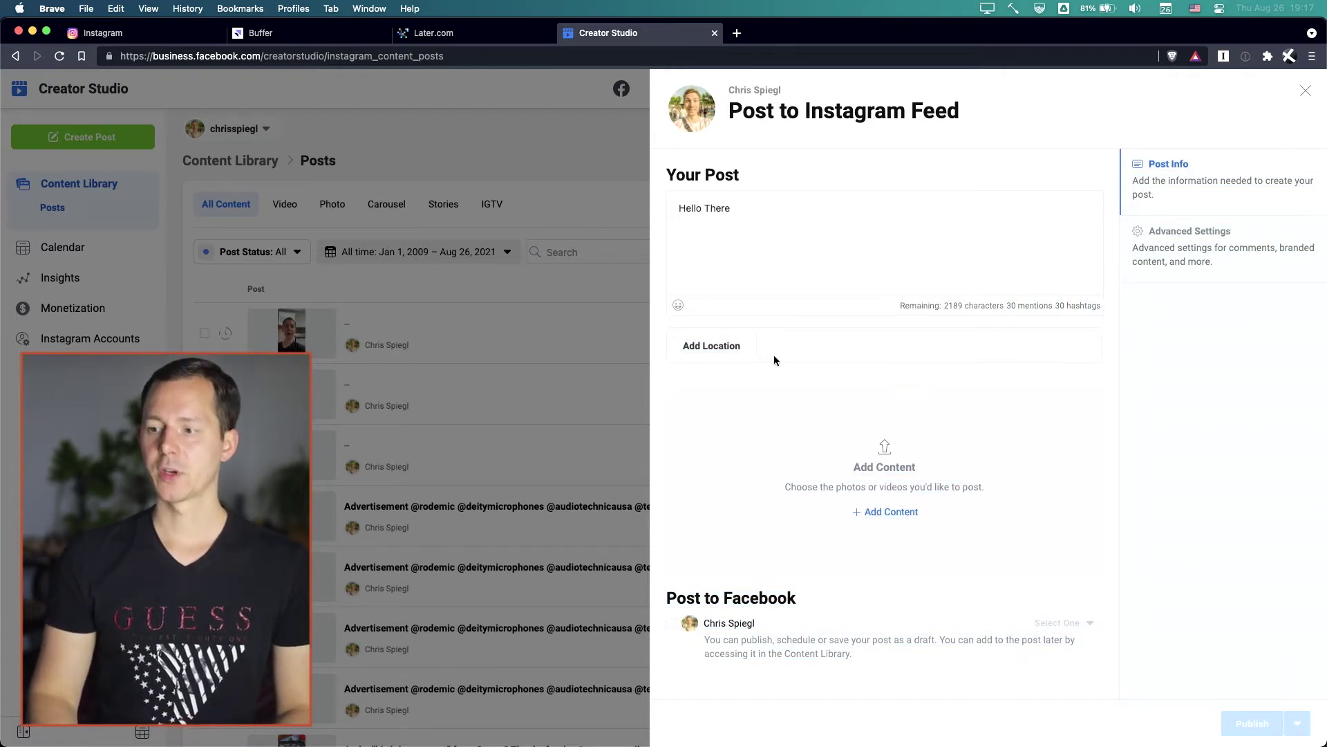
# Step: Set the post location to Germany from the 'Germ' suggestions and view Advanced Settings
pyautogui.click(757, 347)
pyautogui.write('Germ')
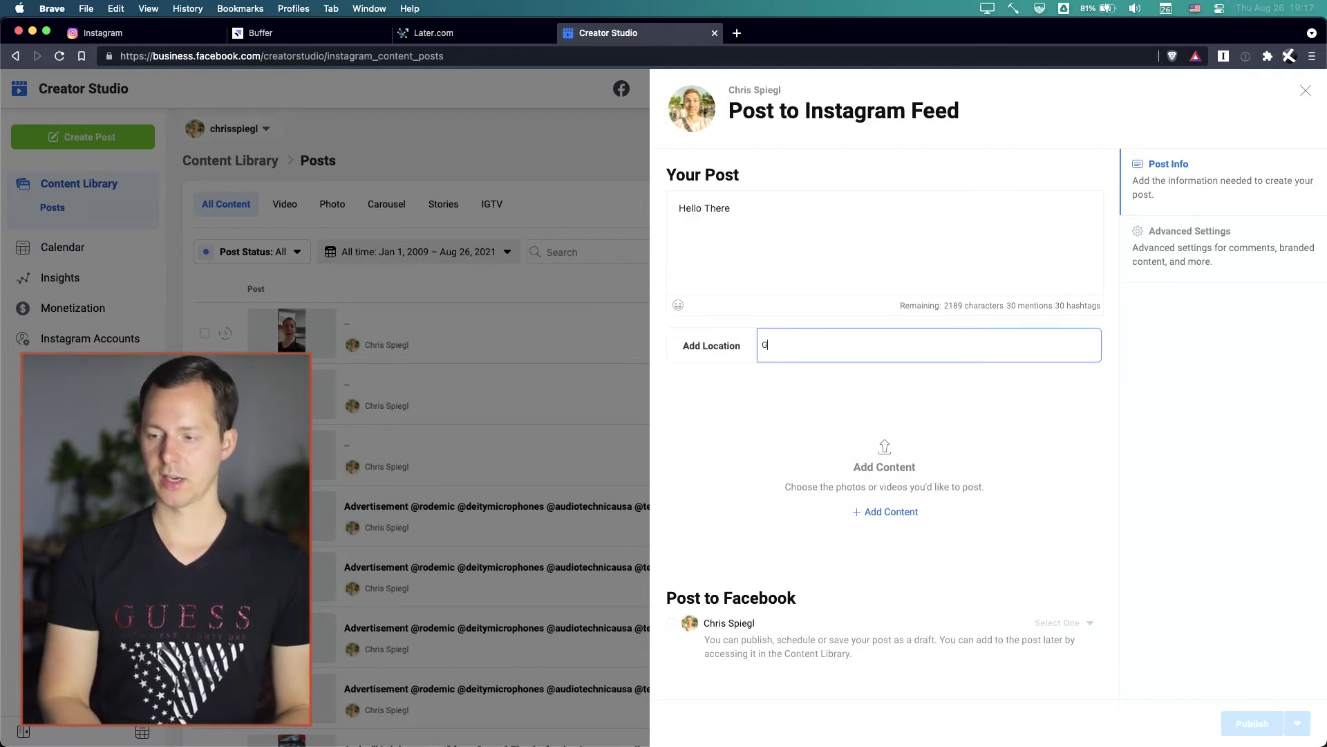
pyautogui.click(783, 394)
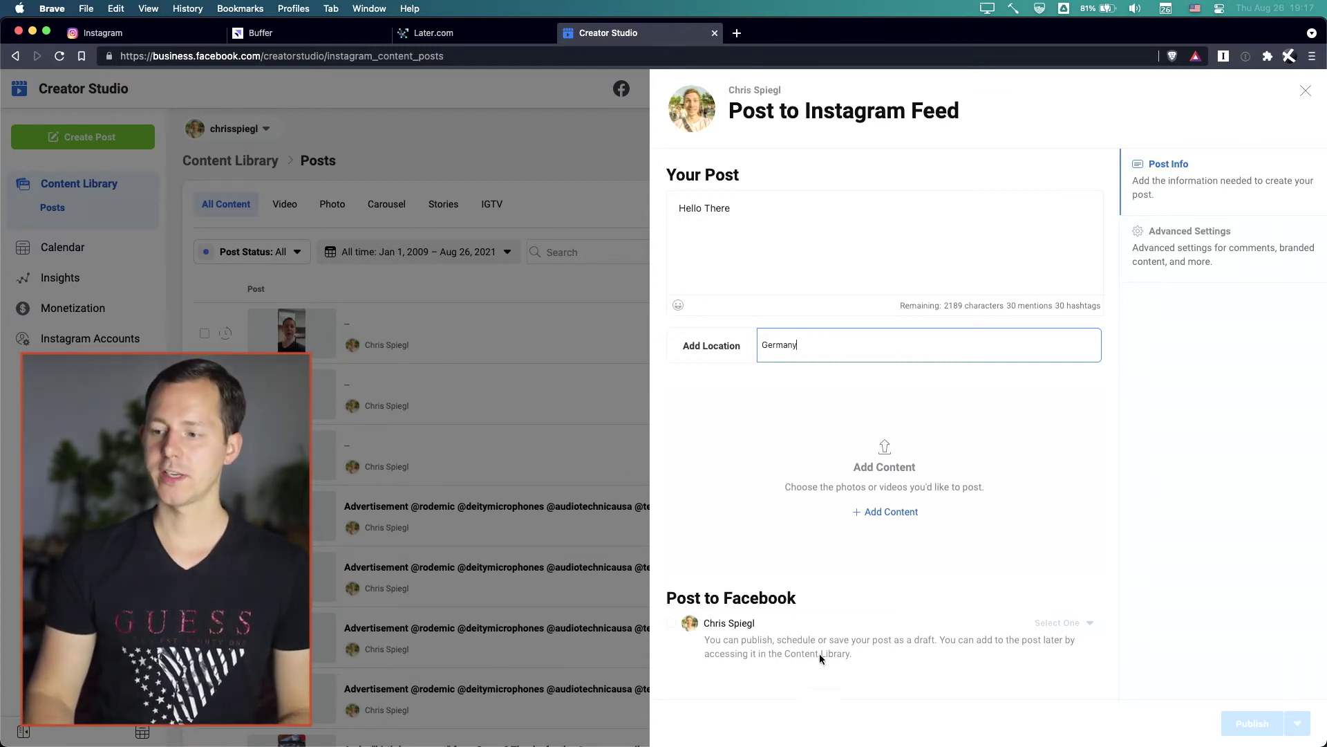
pyautogui.scroll(-1, 778, 649)
pyautogui.click(672, 627)
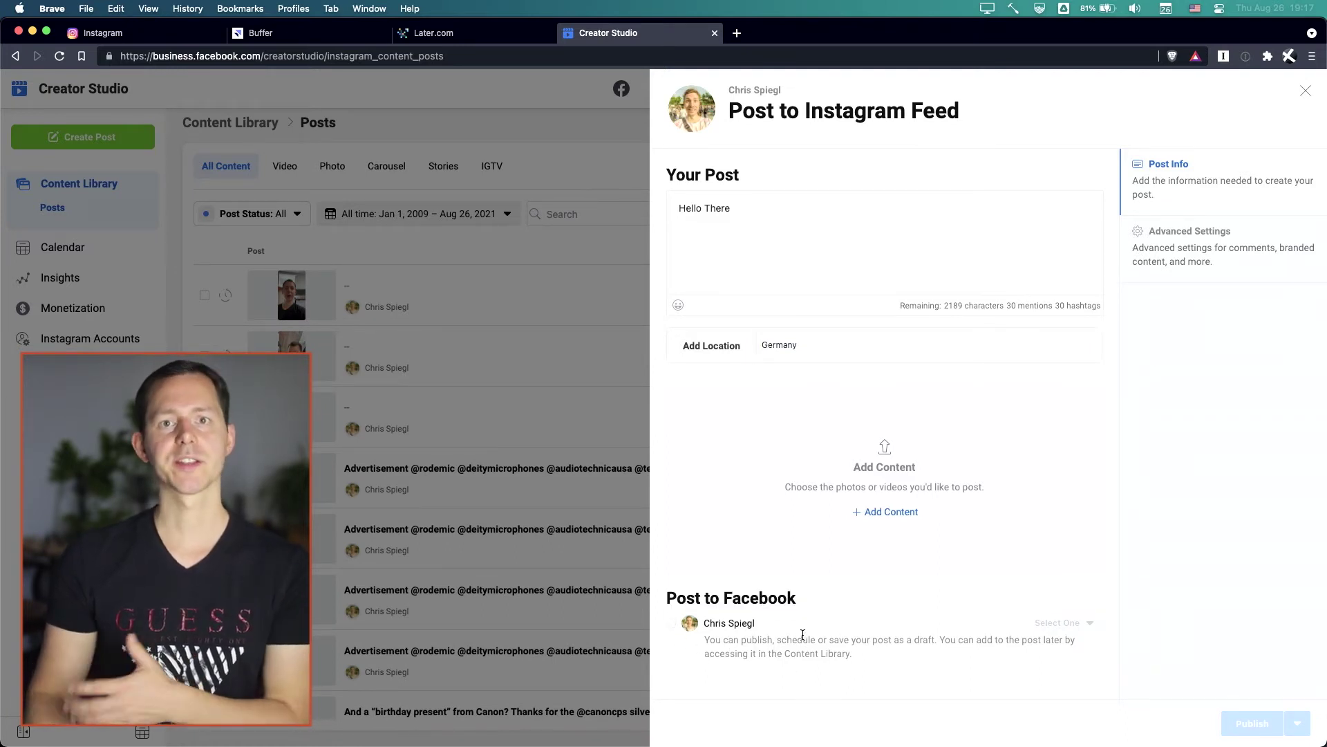
pyautogui.click(1211, 229)
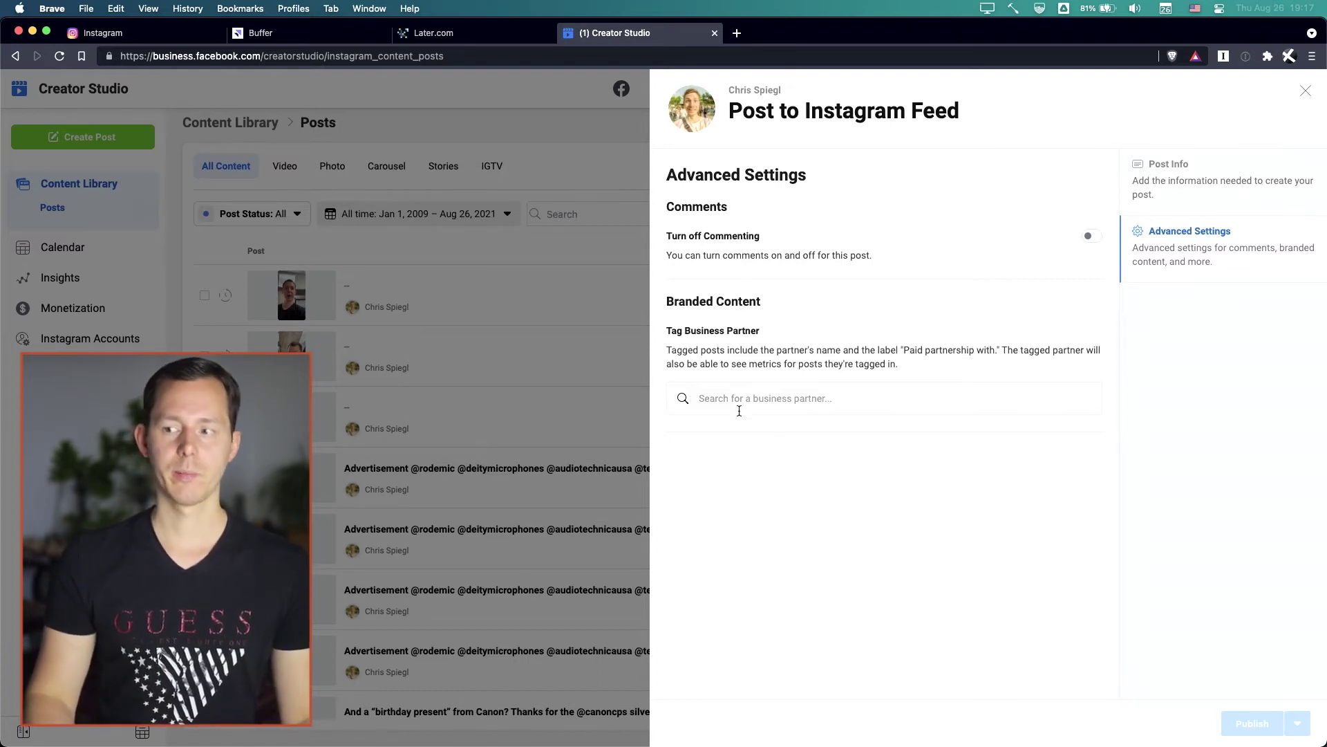
# Step: Return to Post Info and show the Add Content choices: From File Upload or From Facebook Page
pyautogui.click(1203, 193)
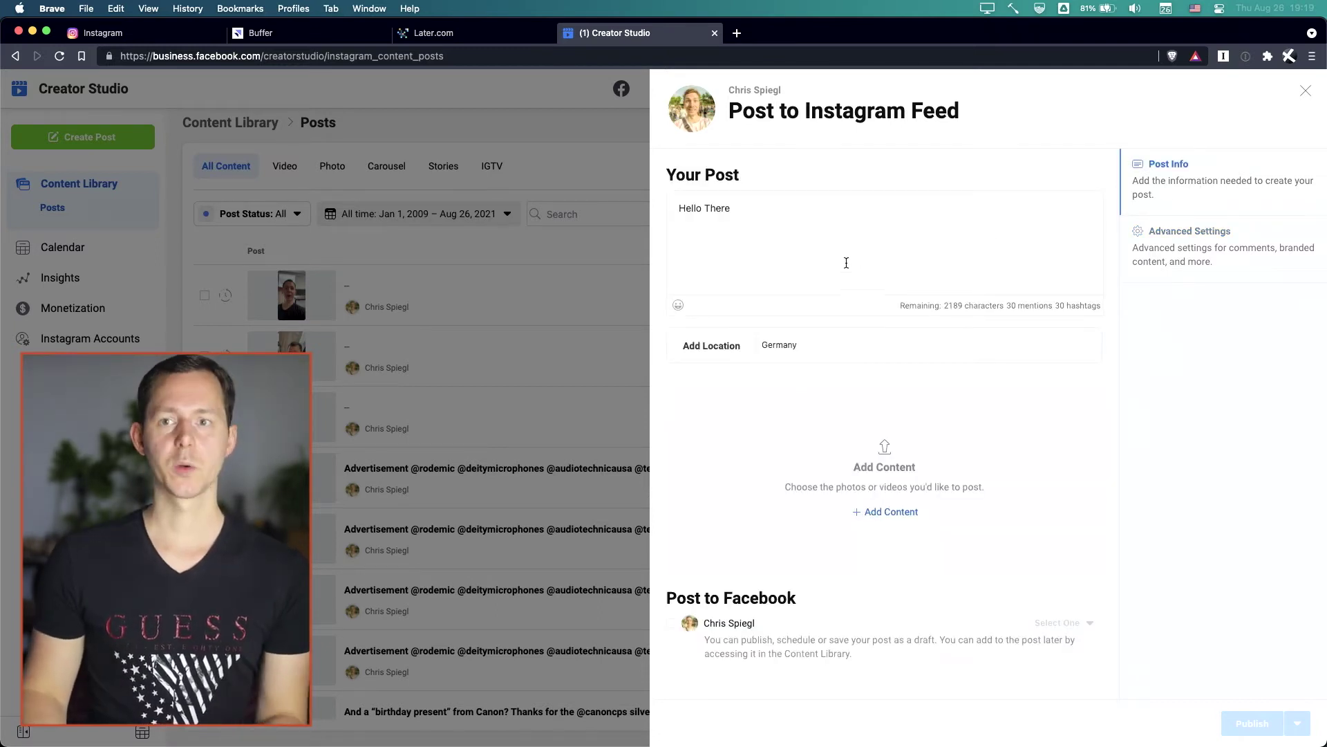
pyautogui.click(891, 515)
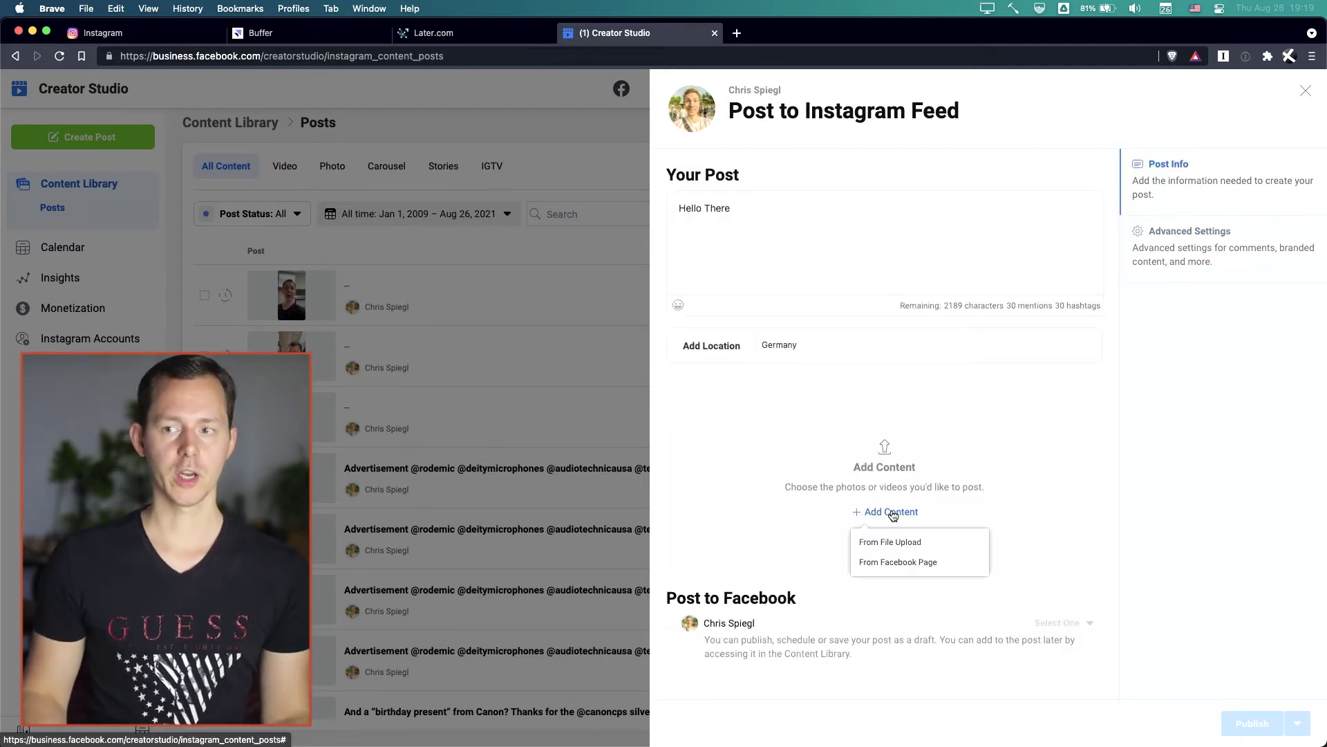
# Step: Upload all three yoga JPGs from the New Folder With Items folder
pyautogui.click(890, 546)
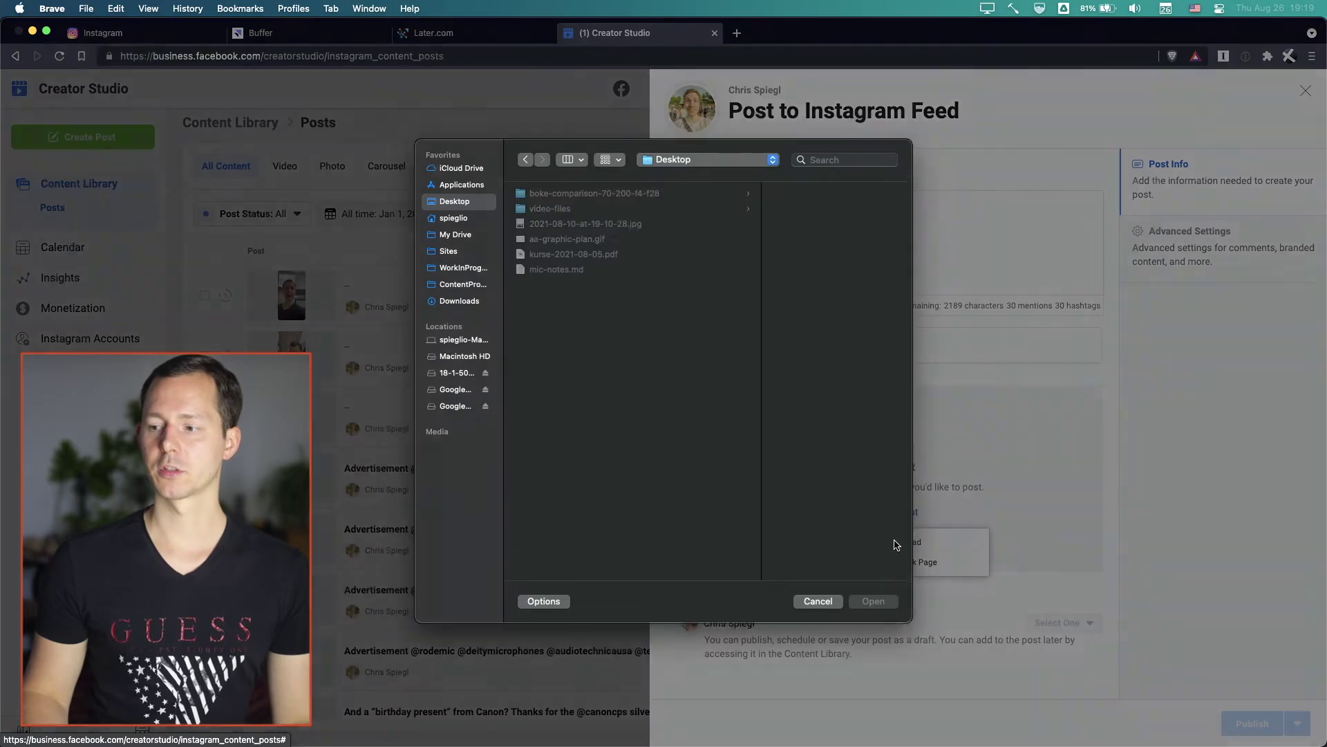
pyautogui.press('super+Tab')
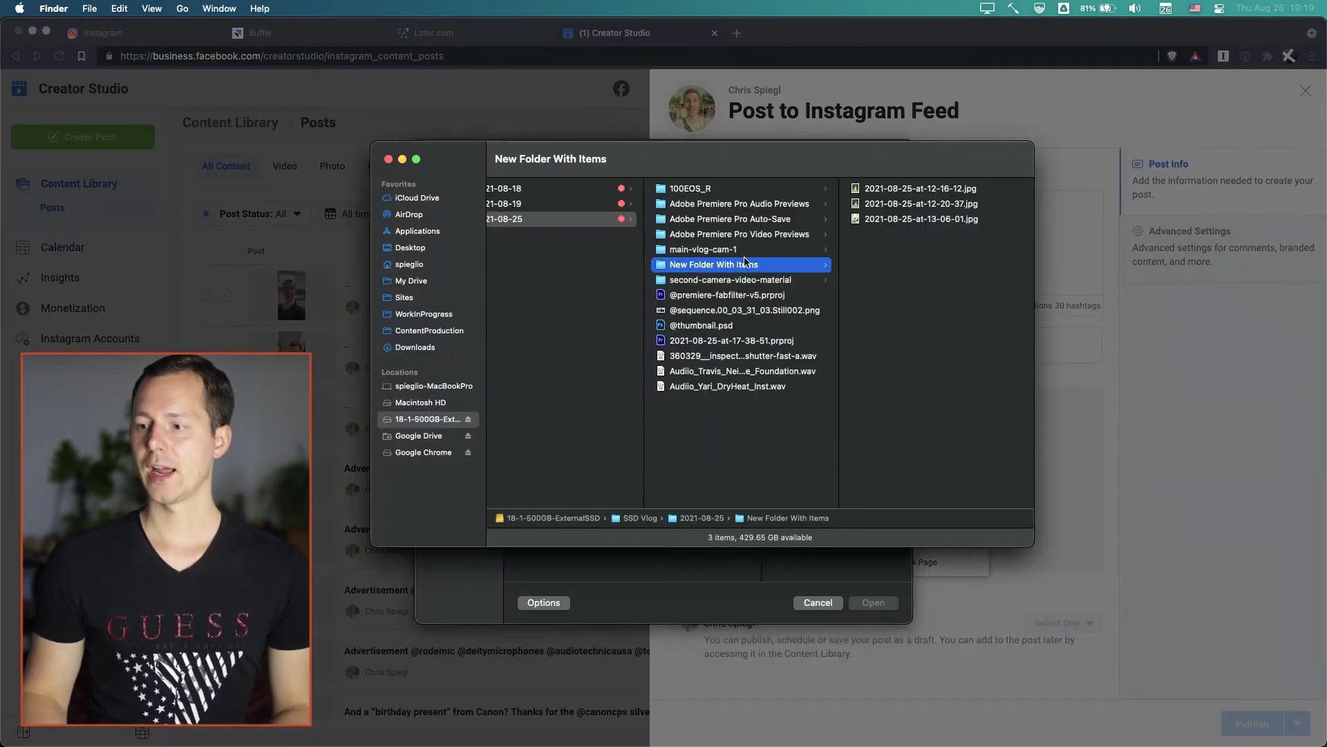
pyautogui.moveTo(739, 268); pyautogui.dragTo(699, 562)
pyautogui.click(714, 201)
pyautogui.press('super+a')
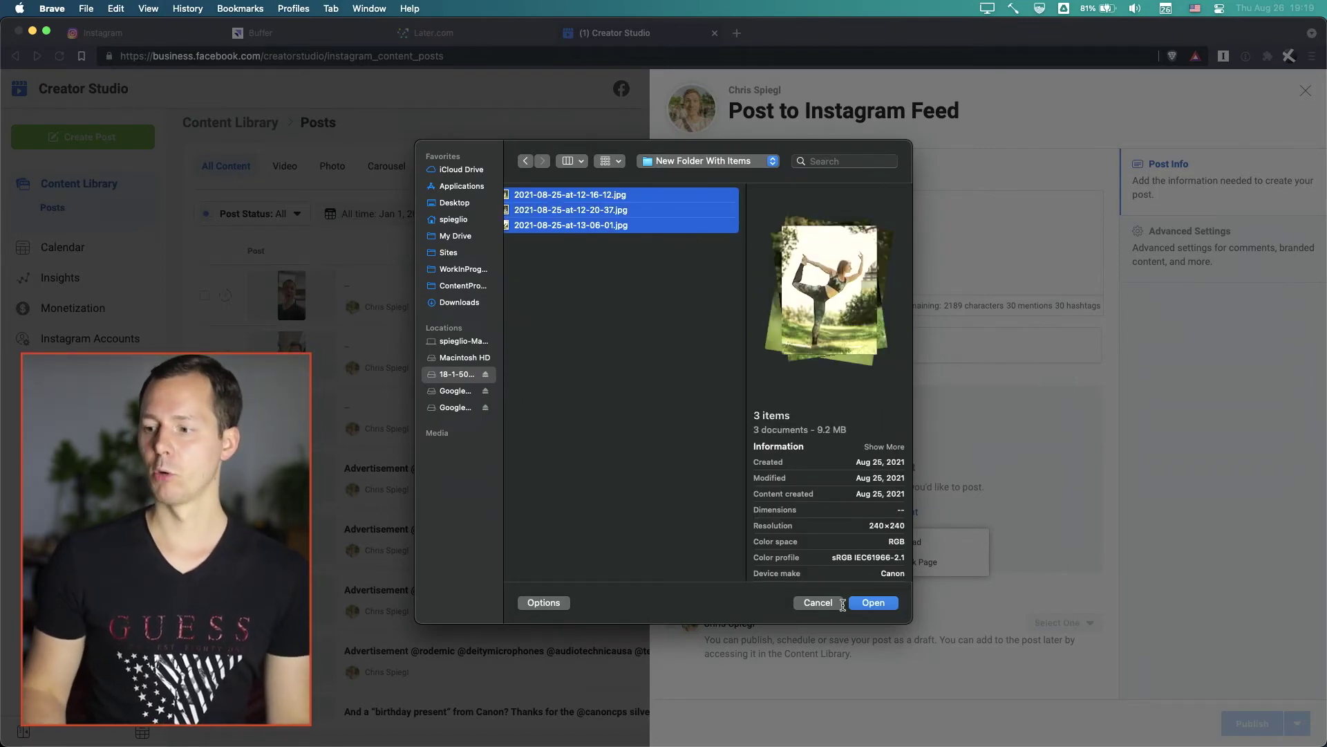
pyautogui.click(875, 605)
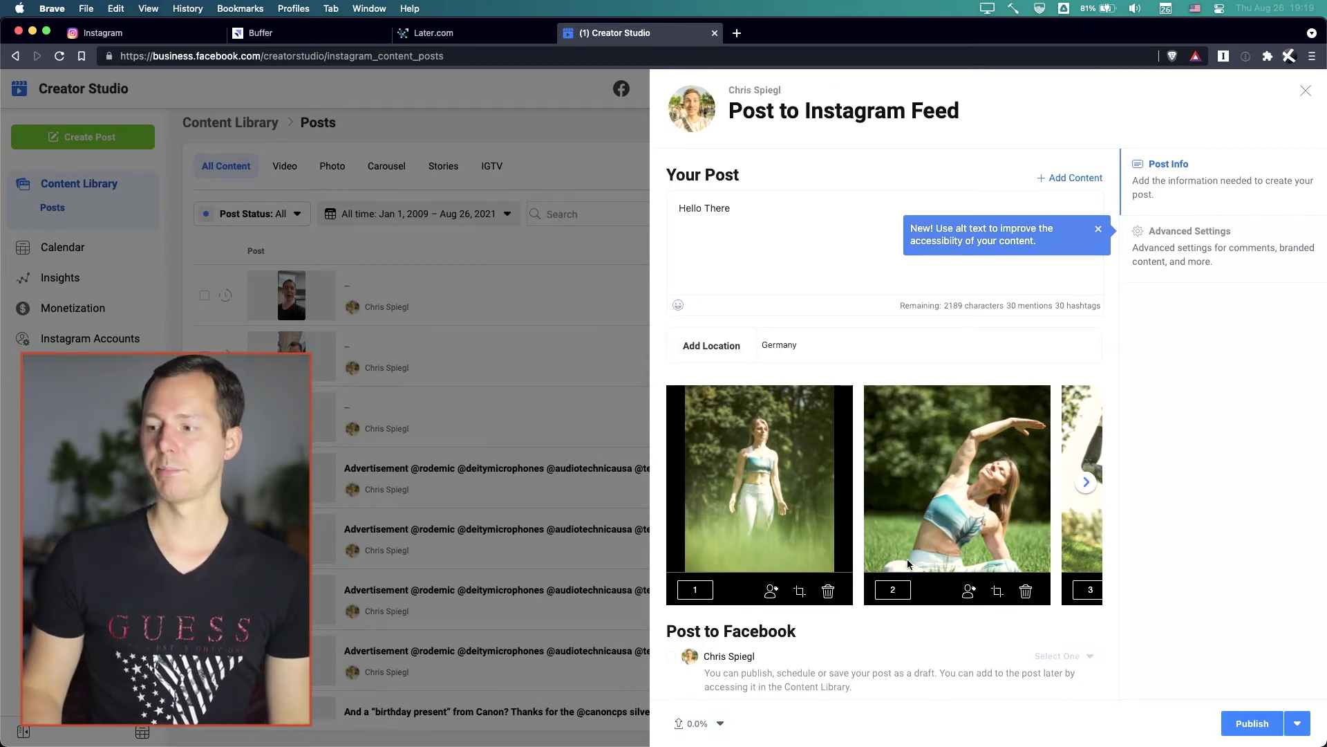
# Step: Browse the three-photo carousel back and forth to check the uploaded images
pyautogui.hscroll(1, 907, 565)
pyautogui.hscroll(-1, 1106, 465)
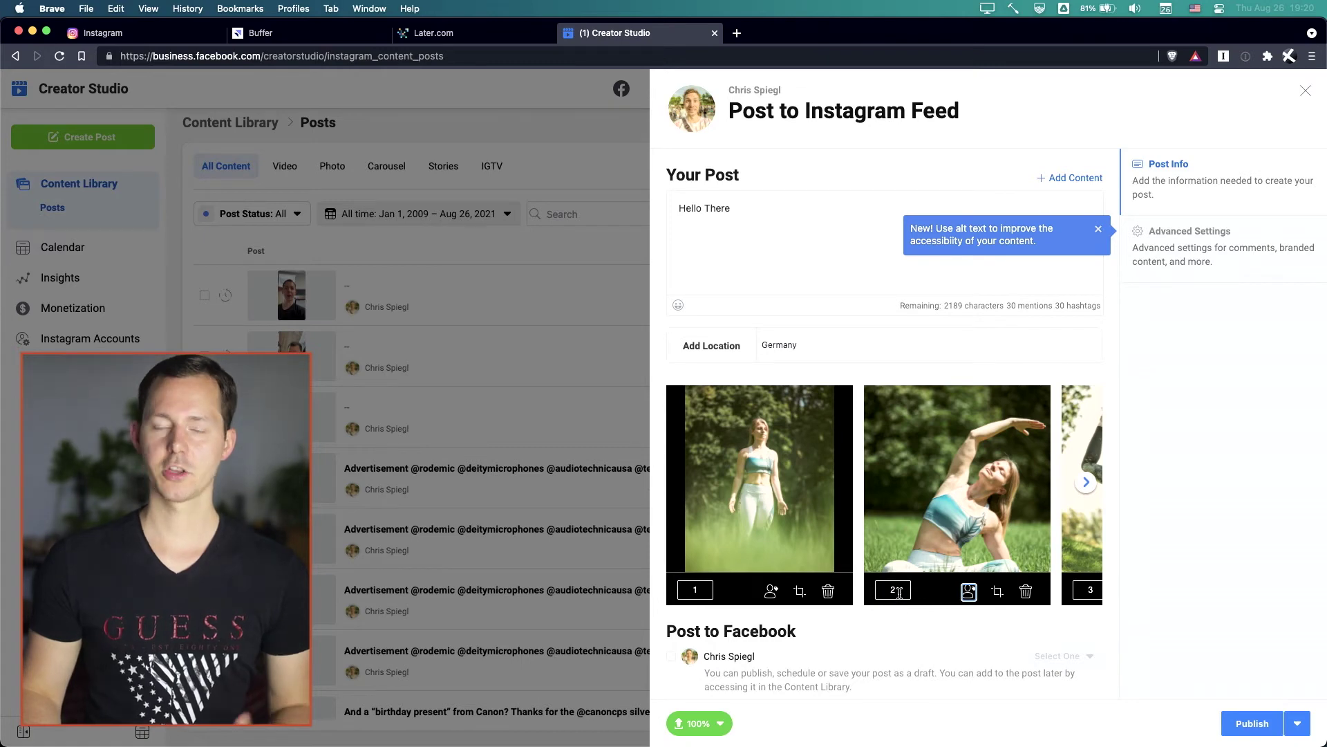
pyautogui.click(1086, 482)
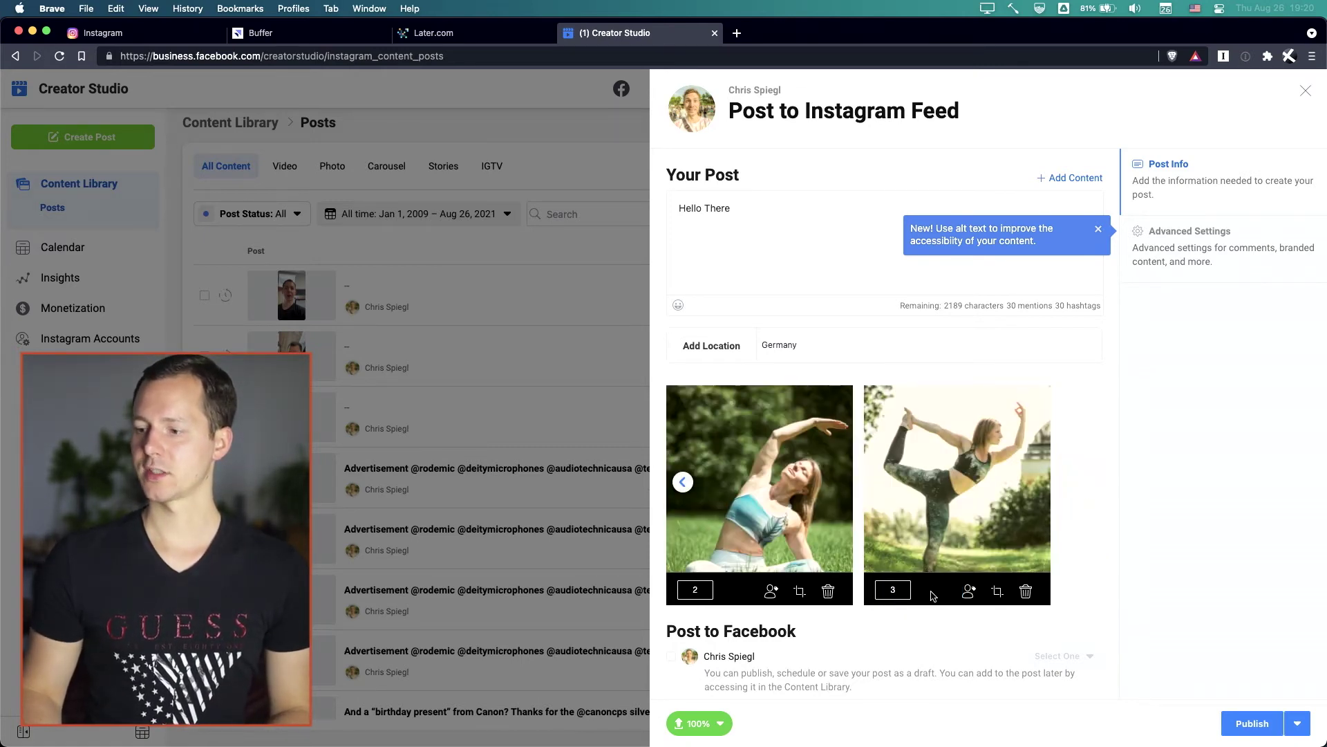
pyautogui.click(683, 482)
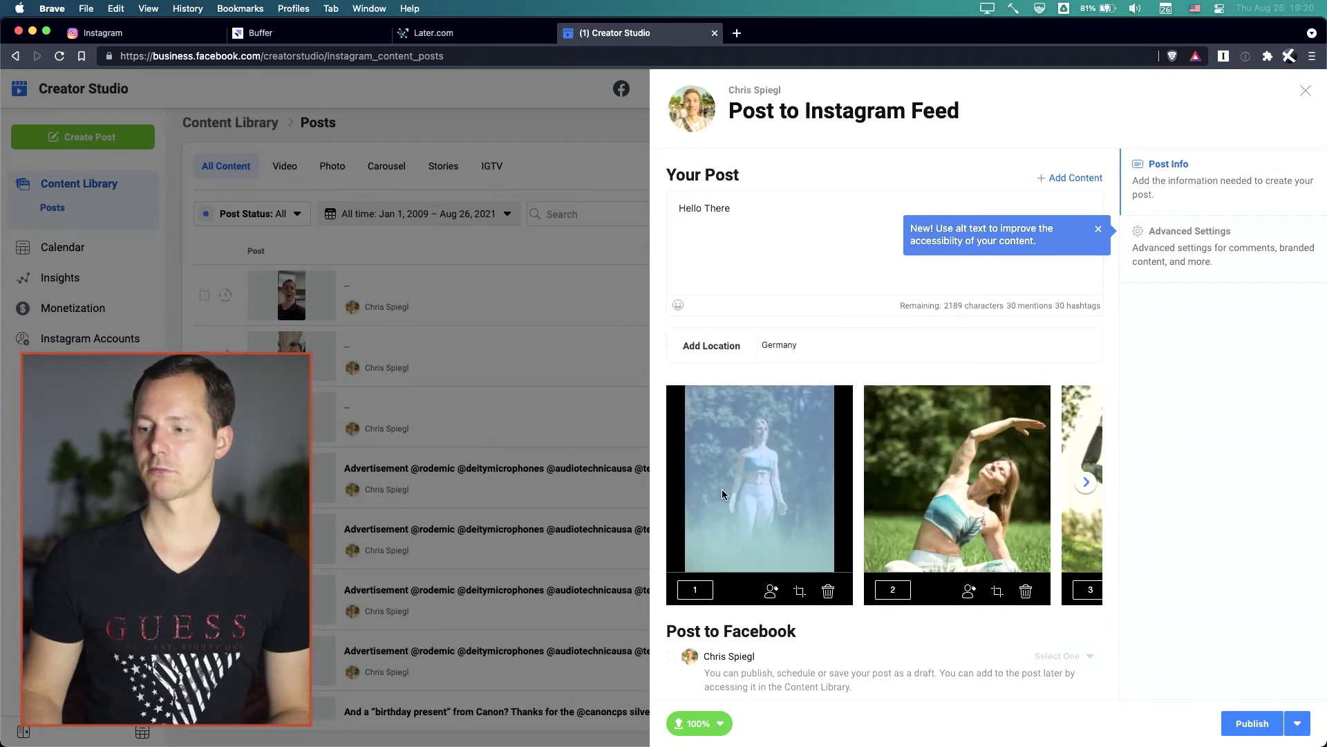
pyautogui.click(1086, 481)
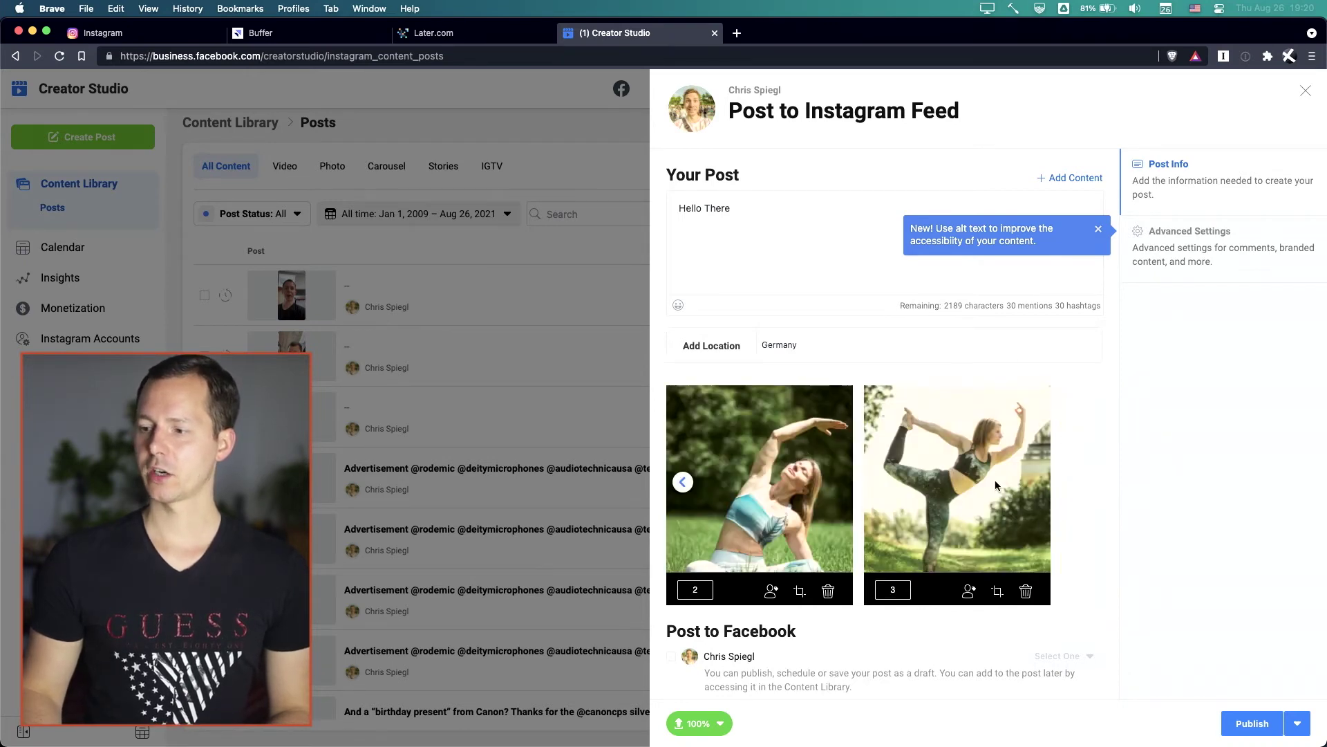
pyautogui.click(682, 484)
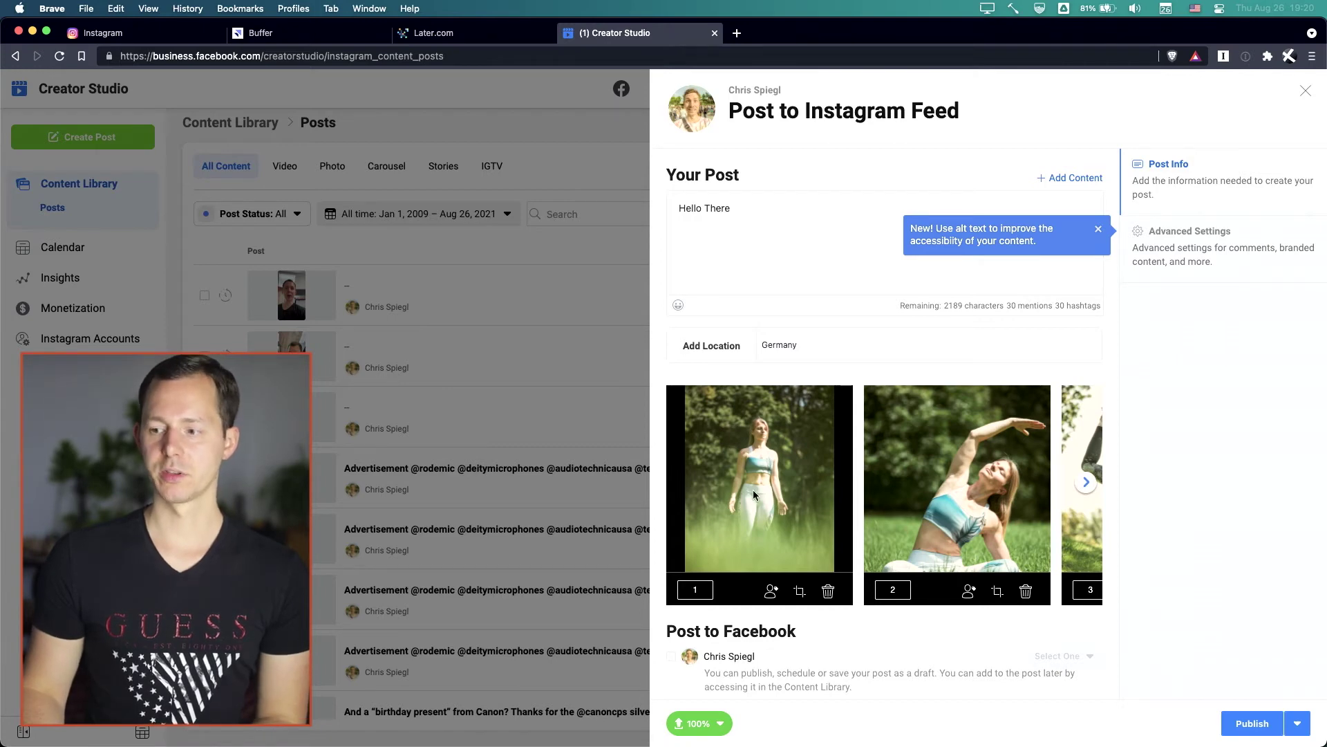
# Step: Crop the first and second photos to Vertical 4:5, shifting the second's frame up
pyautogui.click(799, 591)
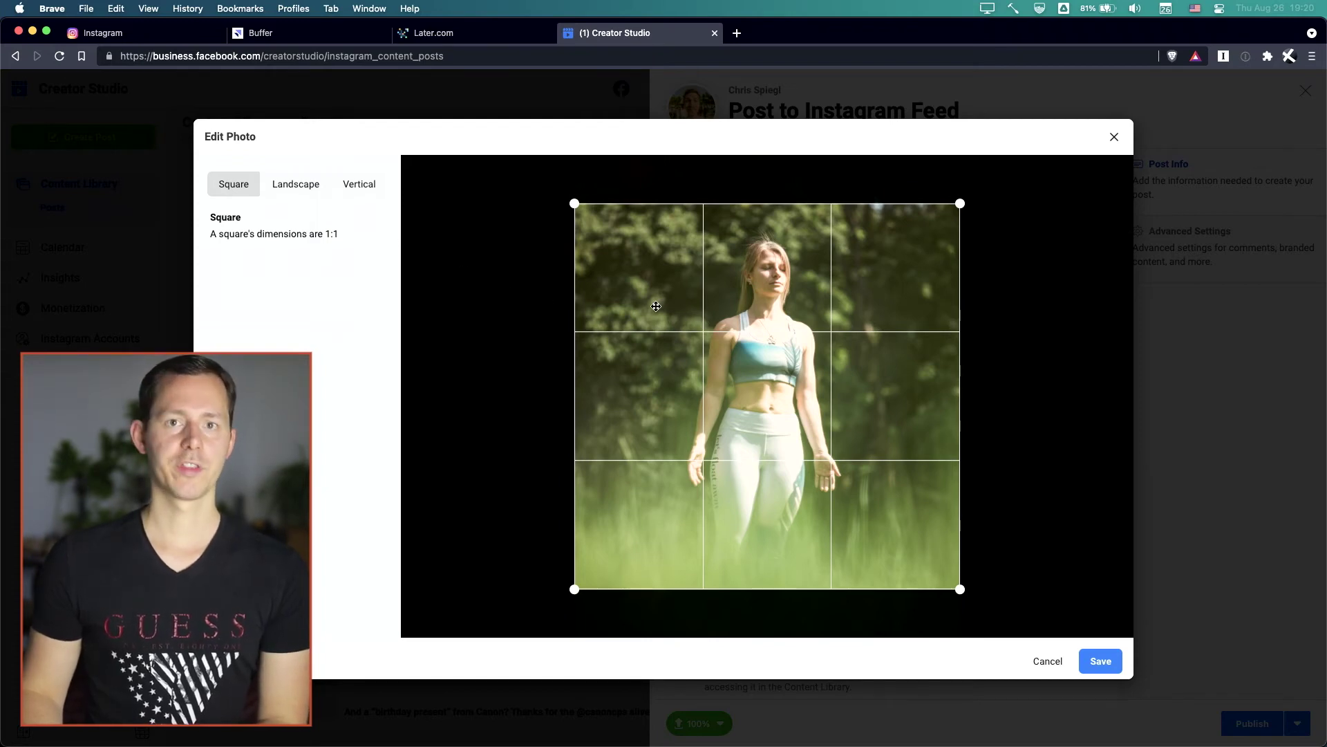
pyautogui.click(296, 188)
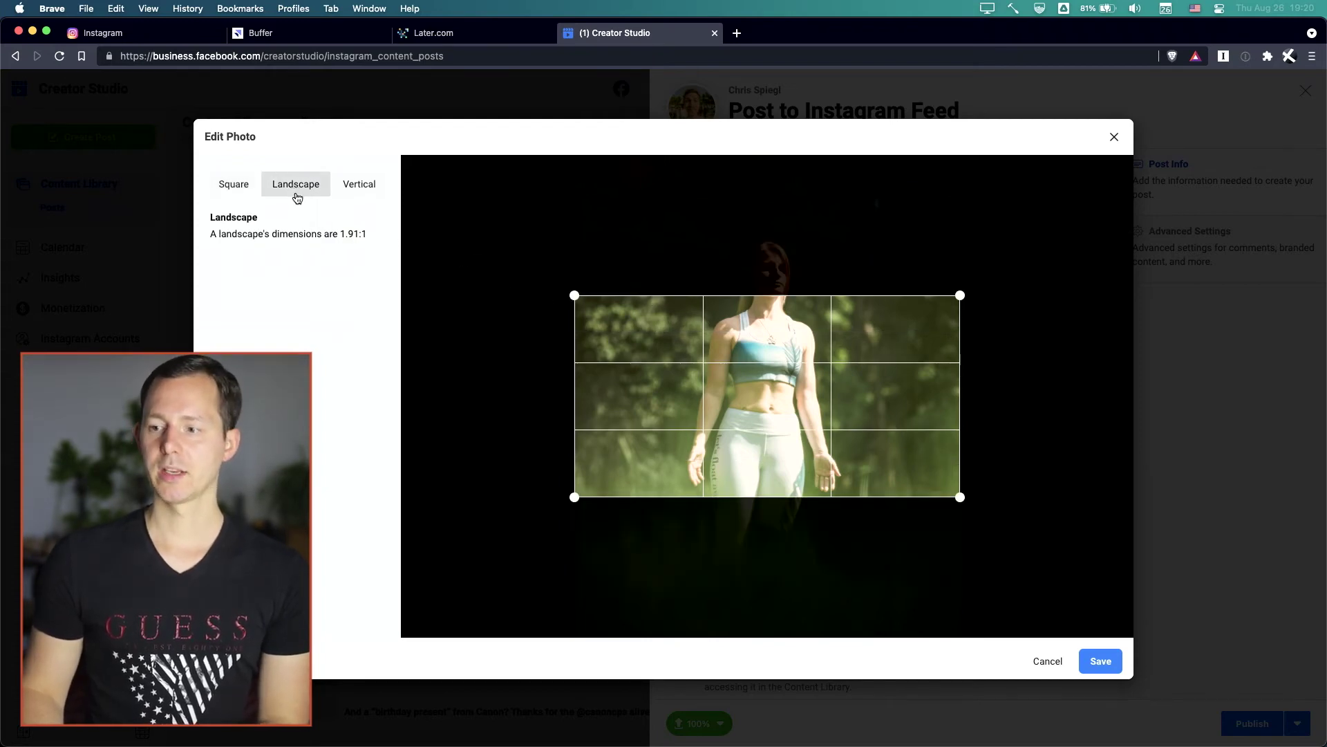
pyautogui.click(360, 189)
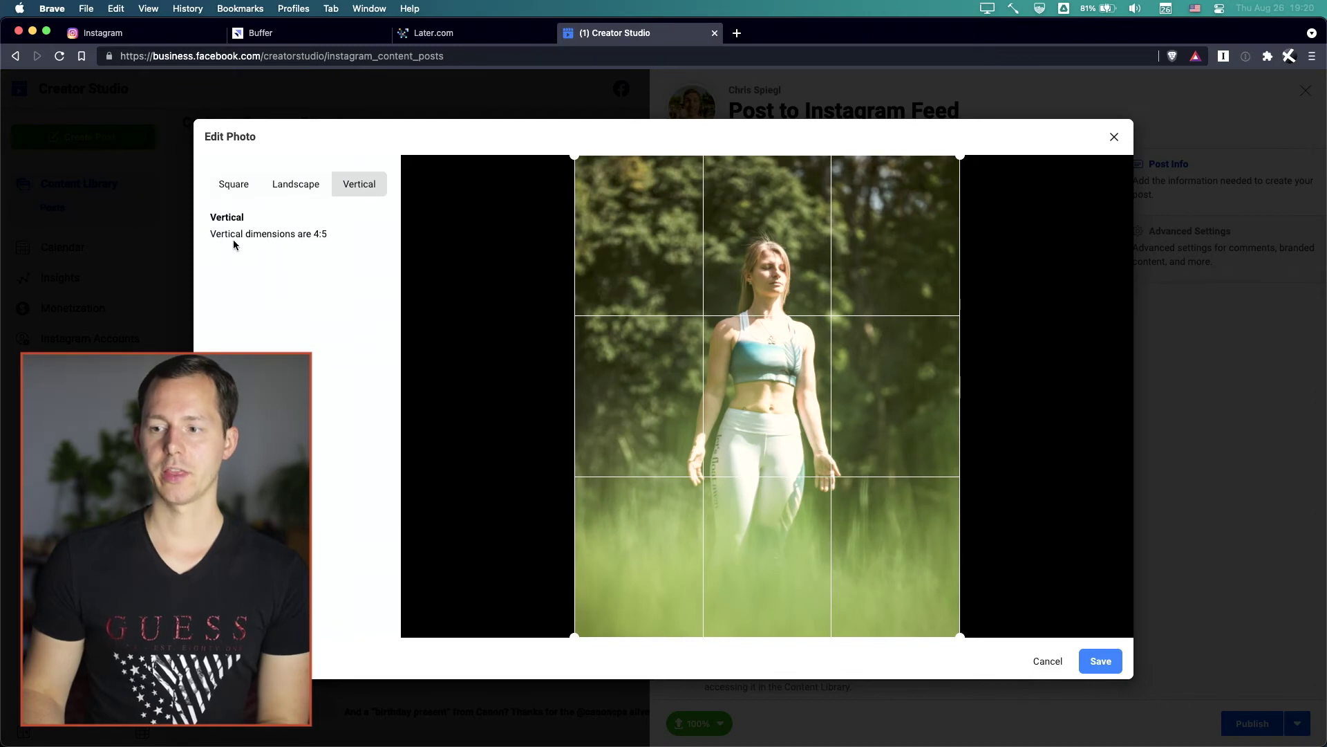
pyautogui.click(1093, 662)
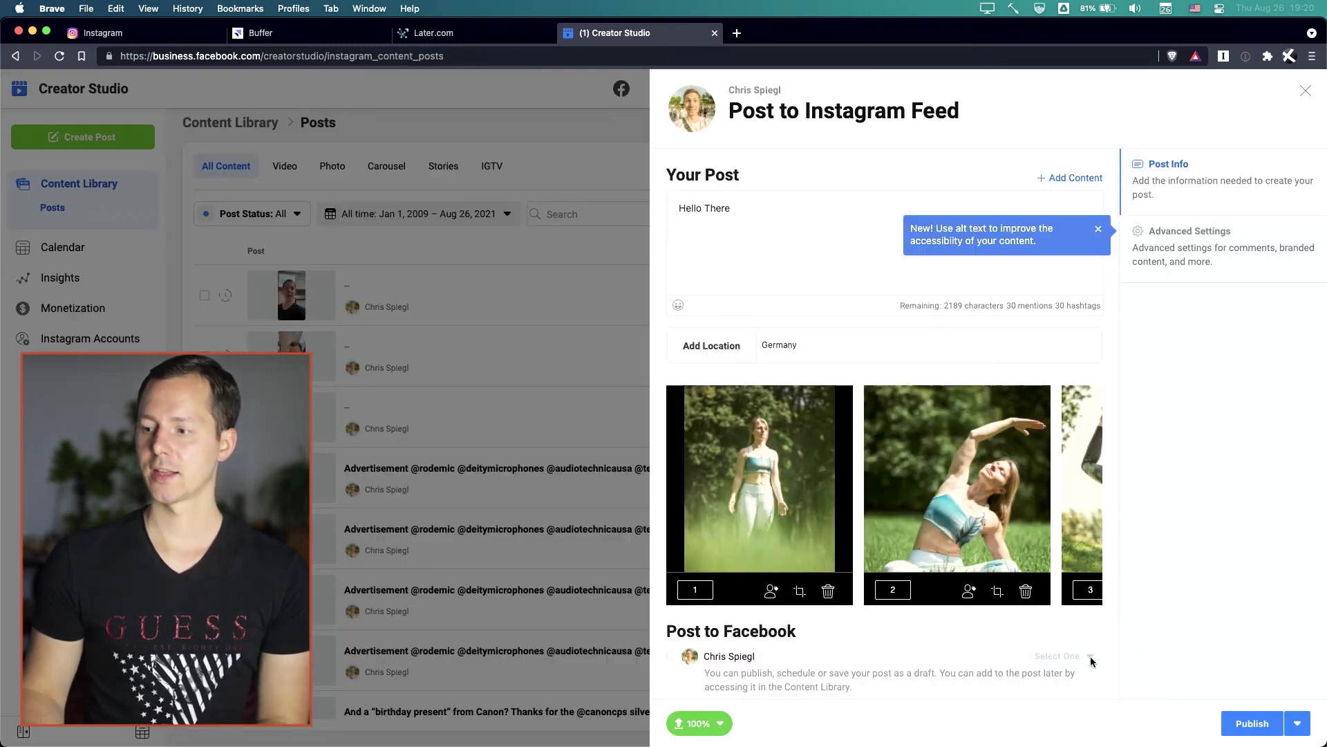
pyautogui.click(998, 593)
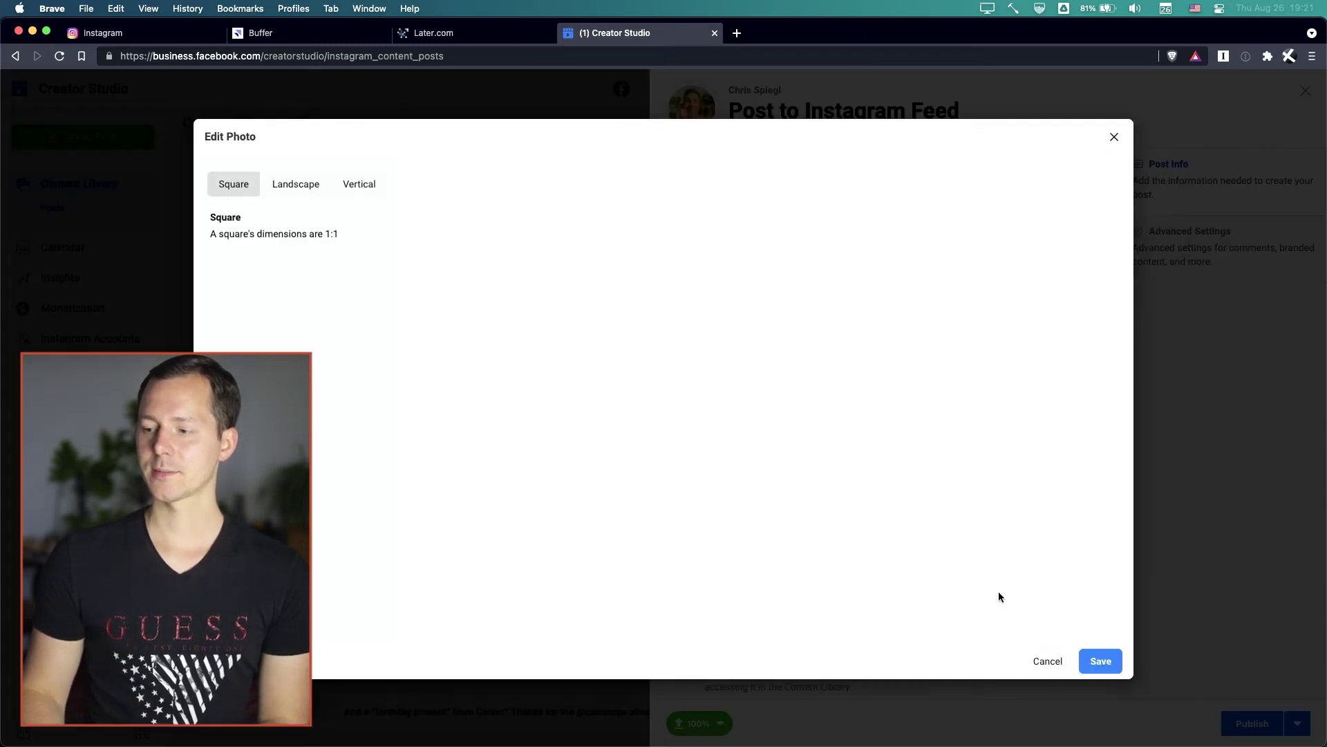
pyautogui.click(311, 188)
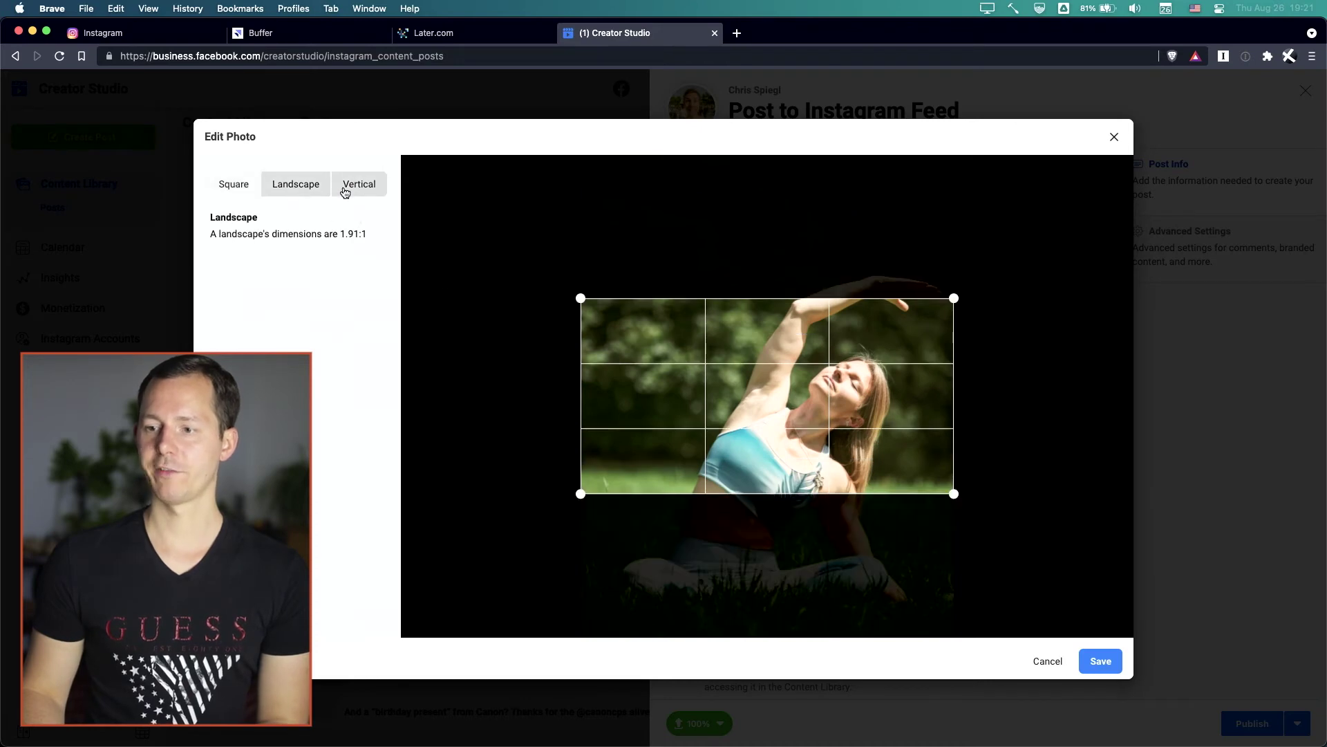
pyautogui.click(345, 190)
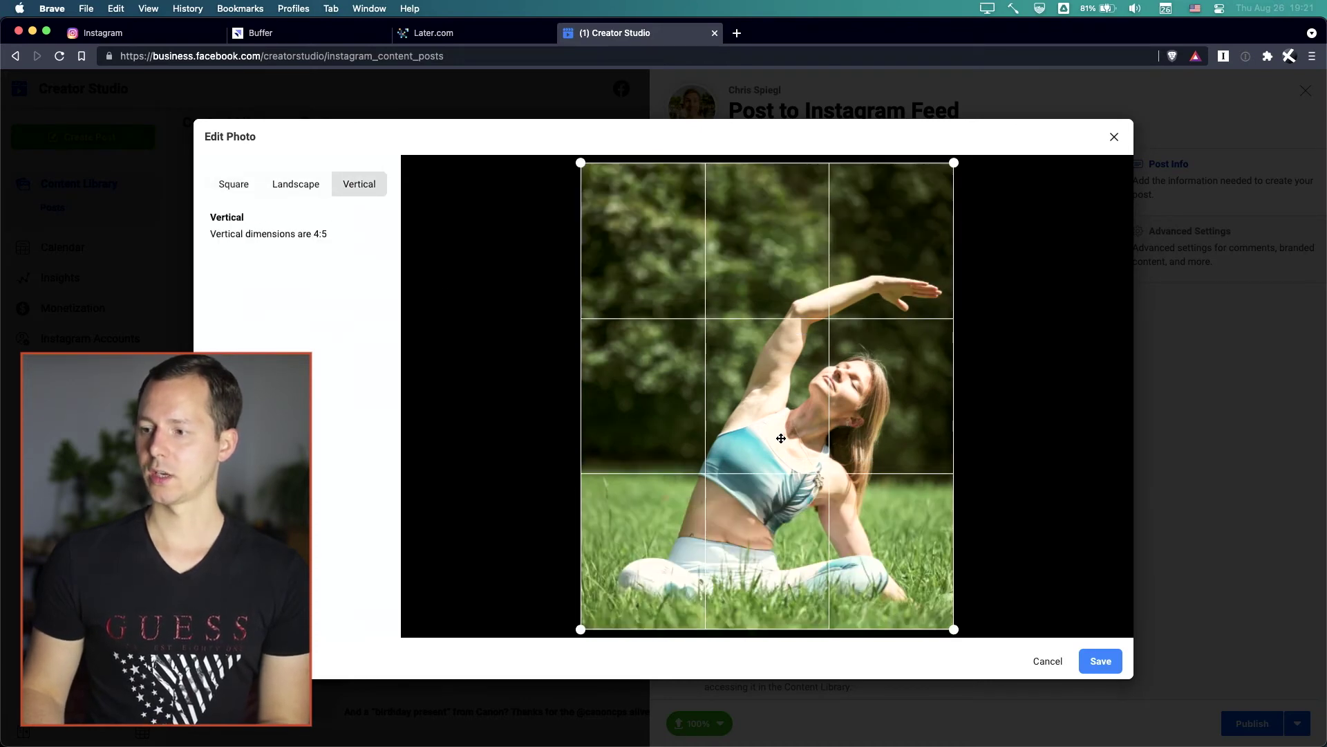
pyautogui.moveTo(724, 439); pyautogui.dragTo(914, 492)
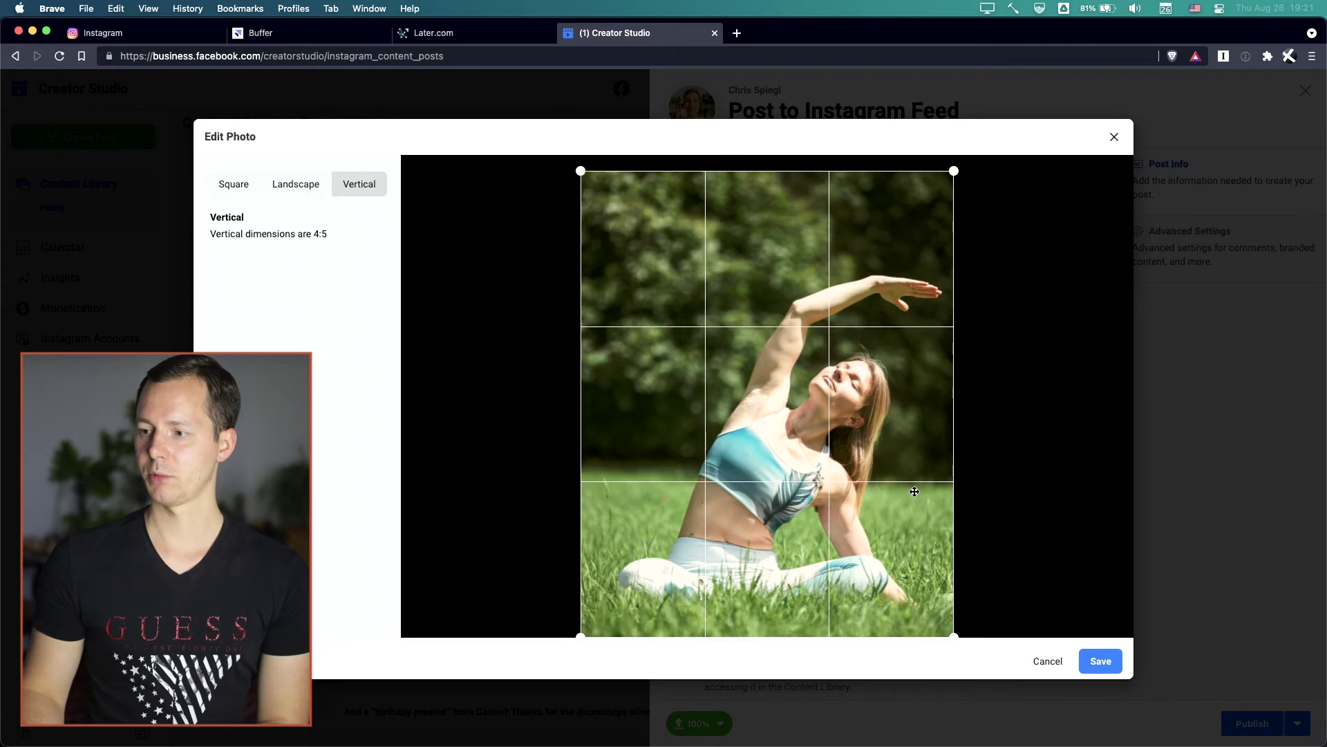
pyautogui.click(1101, 661)
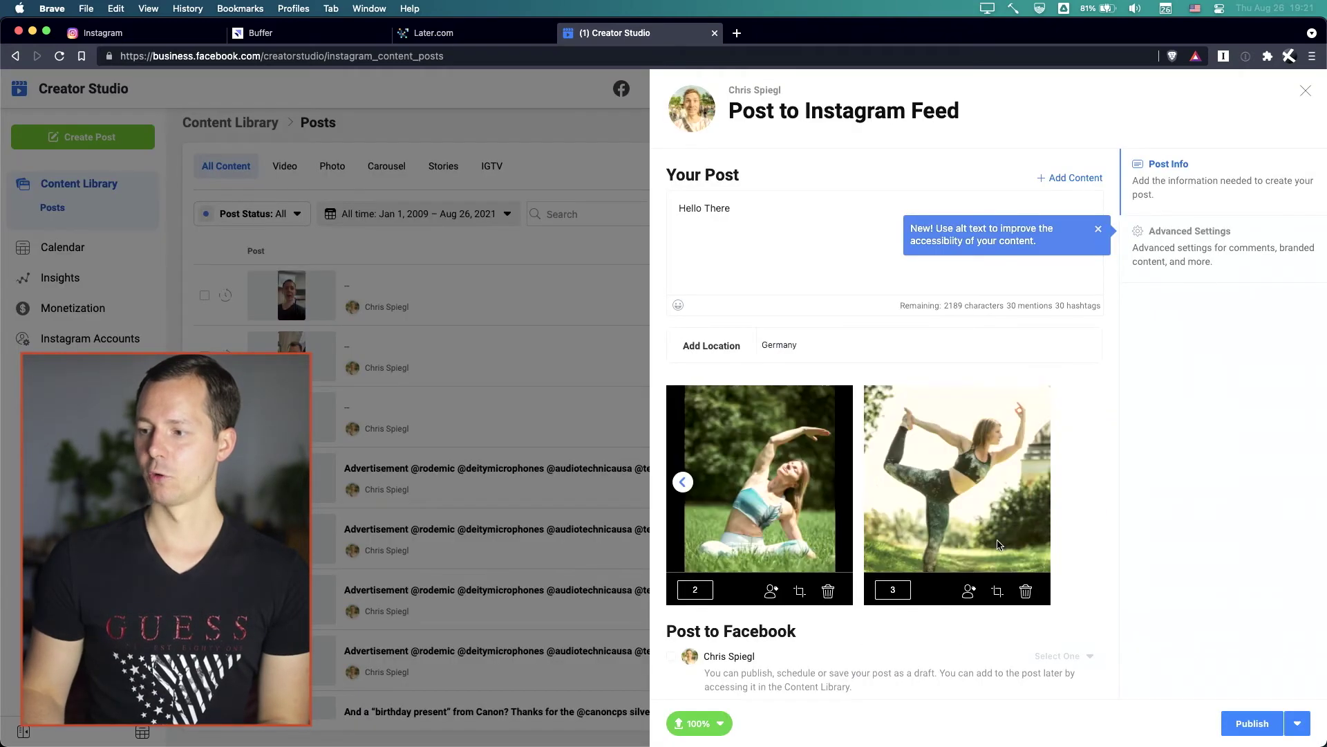
# Step: Crop the third photo to Vertical 4:5 with its frame repositioned
pyautogui.click(997, 592)
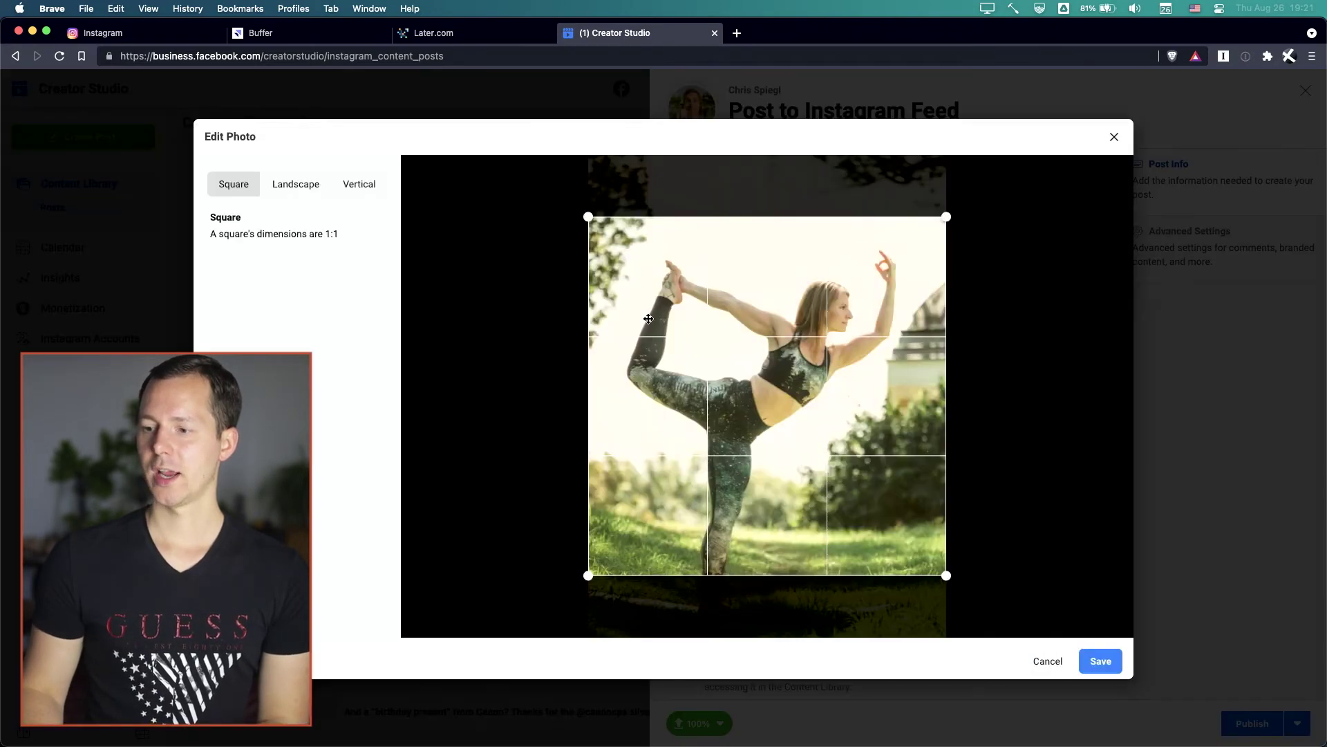
pyautogui.click(376, 192)
pyautogui.moveTo(850, 361)
pyautogui.mouseDown()
pyautogui.moveTo(849, 345)
pyautogui.moveTo(848, 405)
pyautogui.moveTo(847, 383)
pyautogui.mouseUp()
pyautogui.click(1102, 654)
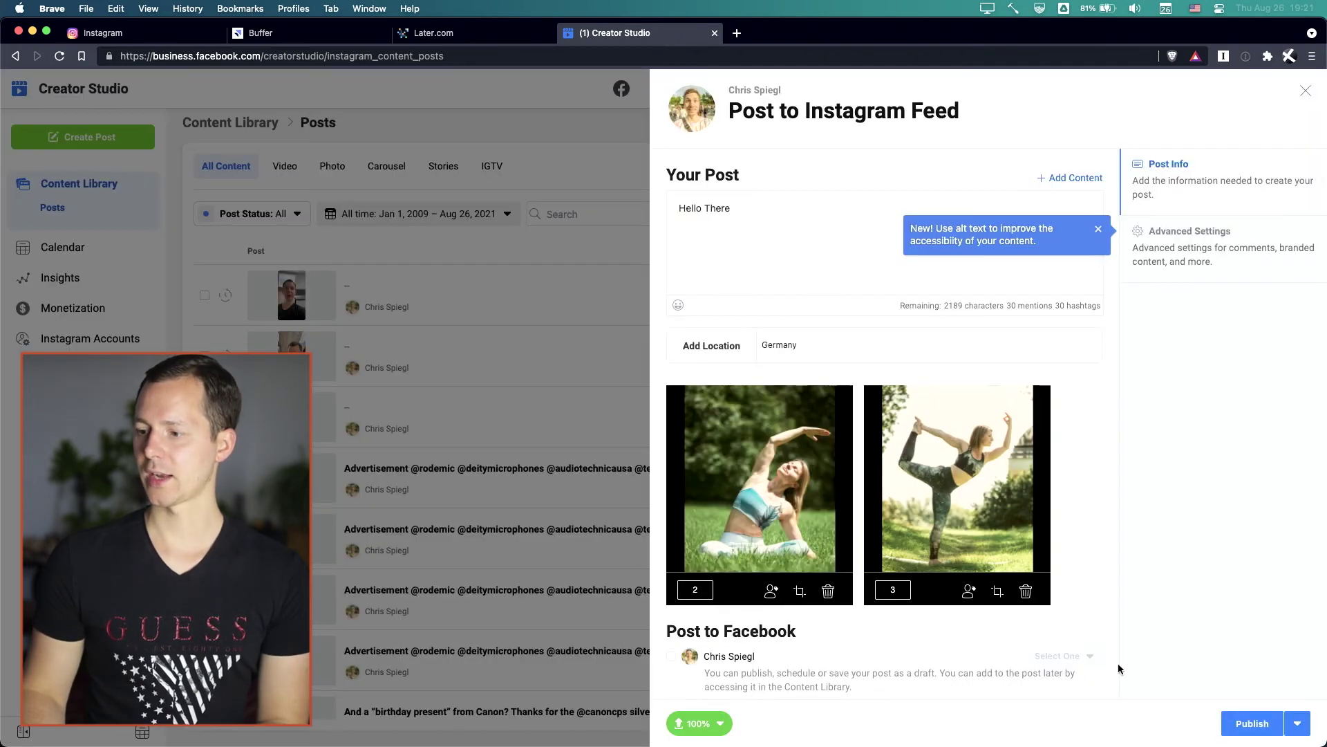
# Step: Tag the woman in the first photo with the yoga studio's account and a second user's account
pyautogui.moveTo(711, 505)
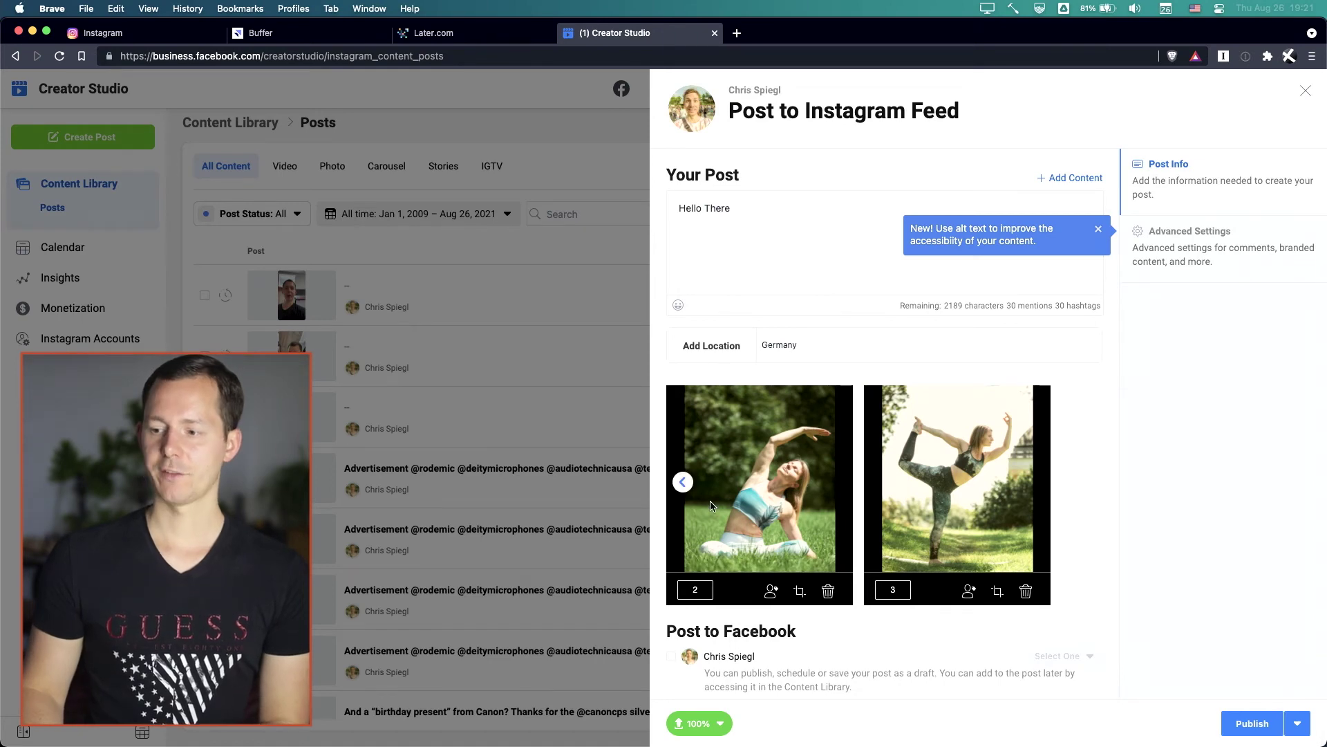
pyautogui.click(686, 484)
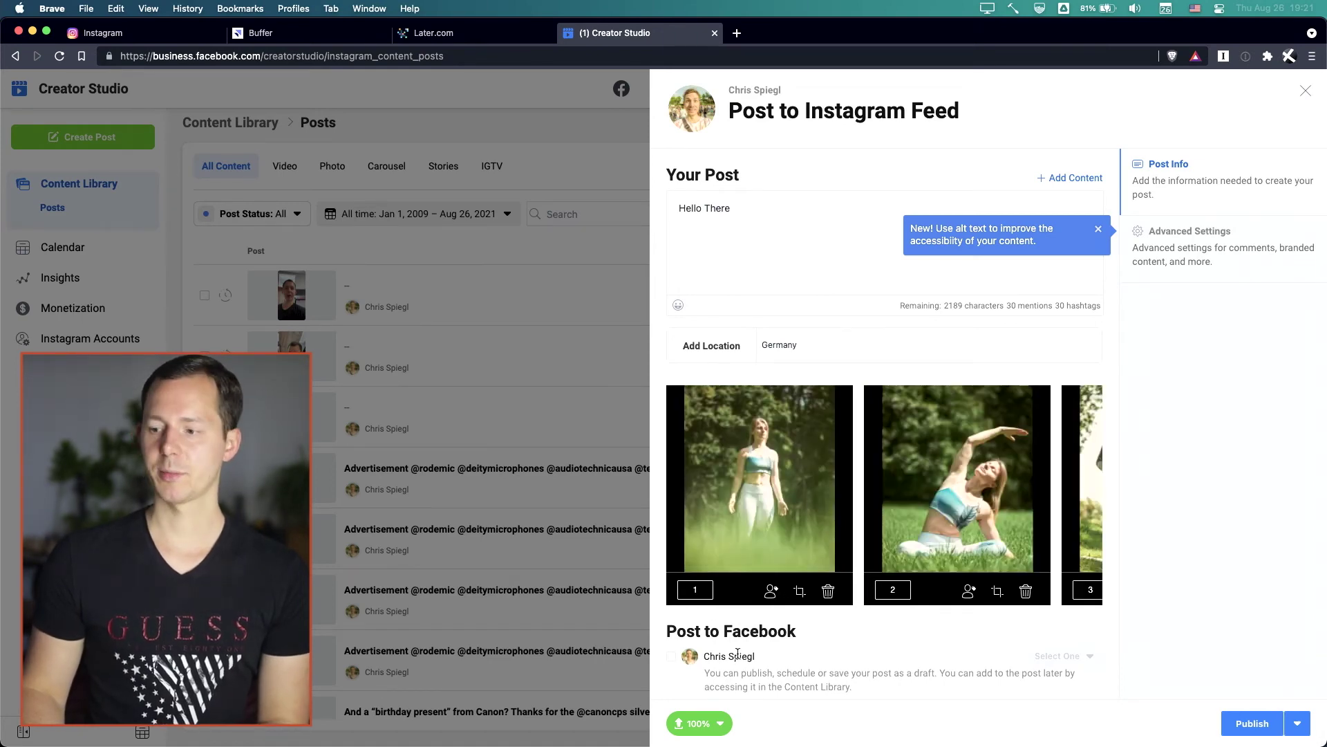
pyautogui.click(773, 592)
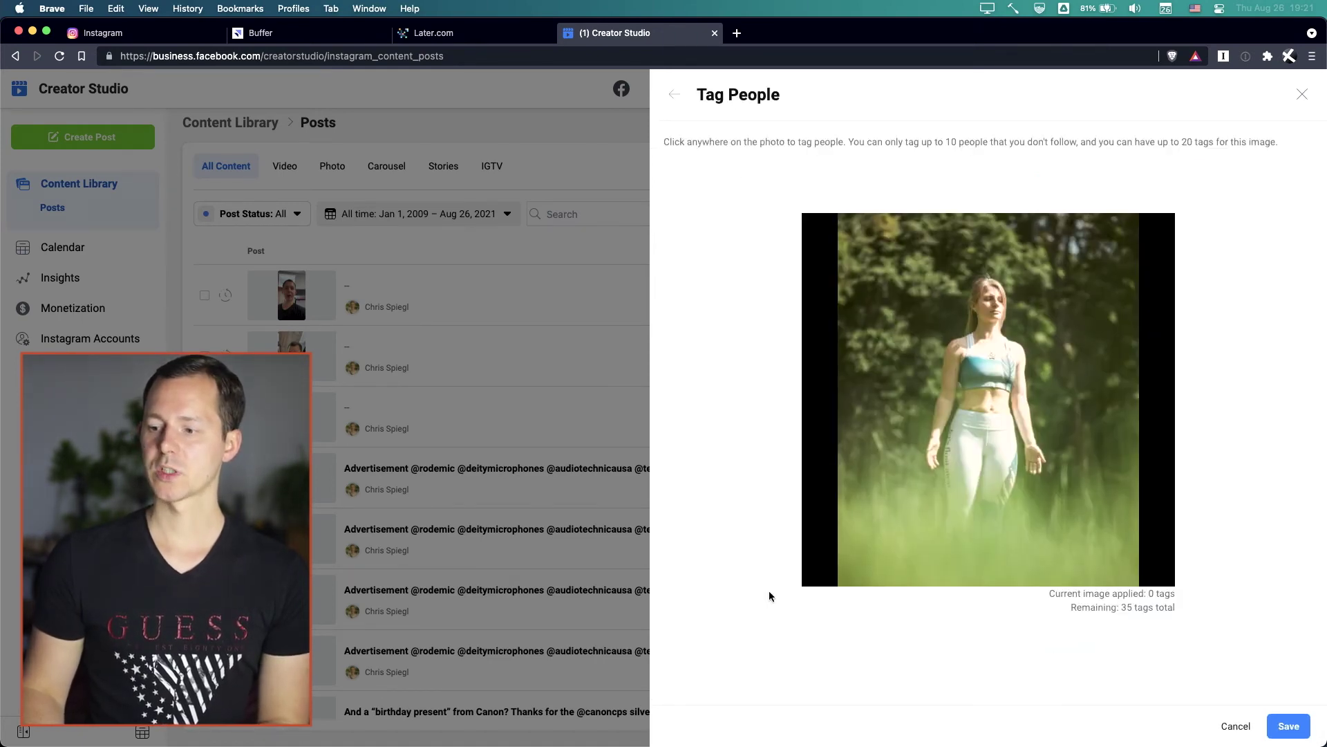
pyautogui.click(985, 326)
pyautogui.write('niyamastudio')
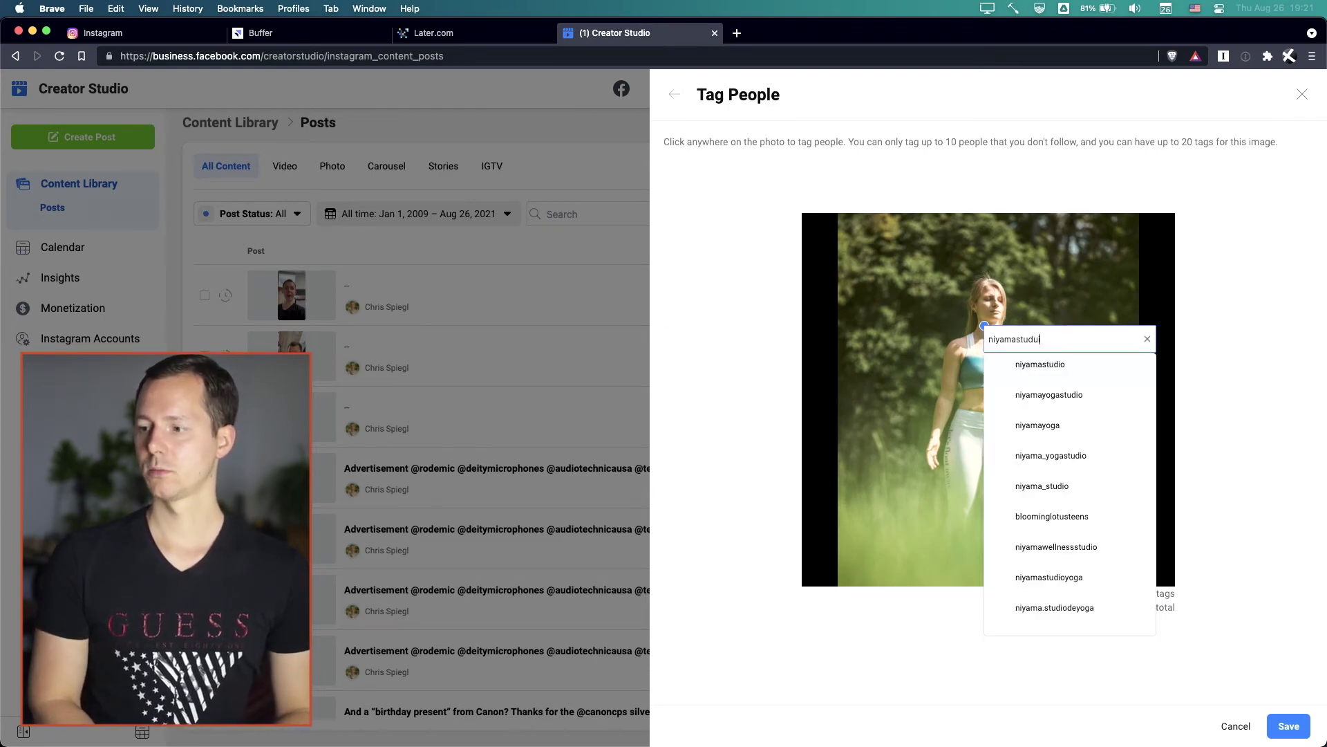
pyautogui.press('Return')
pyautogui.click(974, 370)
pyautogui.write('nico')
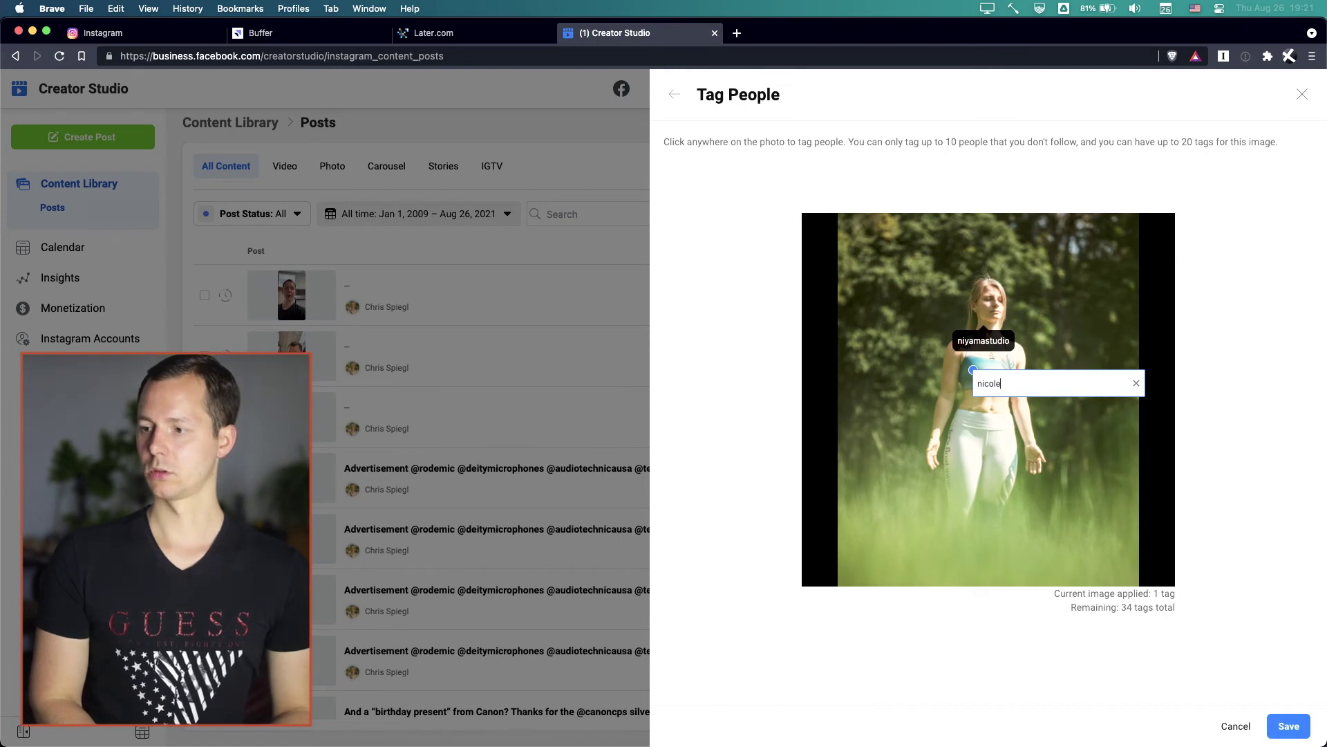
pyautogui.write('le')
pyautogui.press('Return')
pyautogui.click(1288, 725)
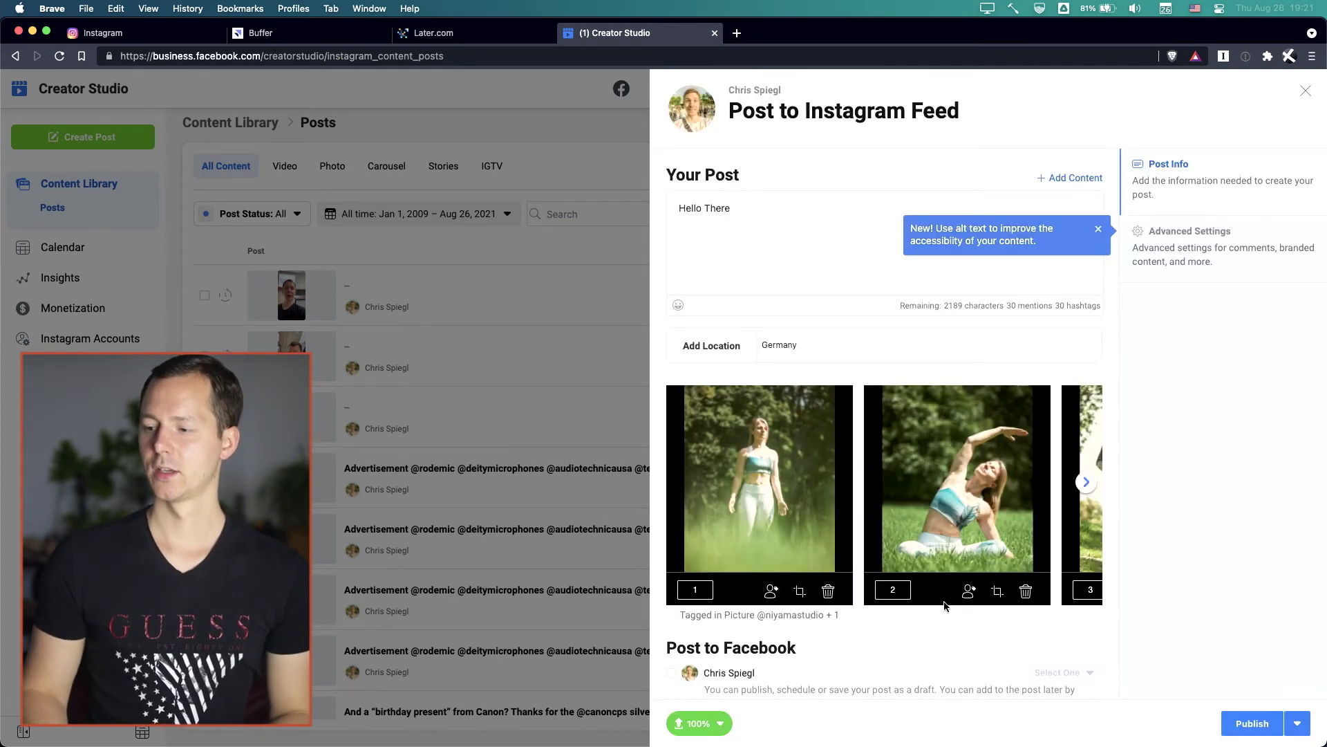
# Step: Start tagging the woman in the second photo, then return to the first photo
pyautogui.click(969, 592)
pyautogui.click(1037, 393)
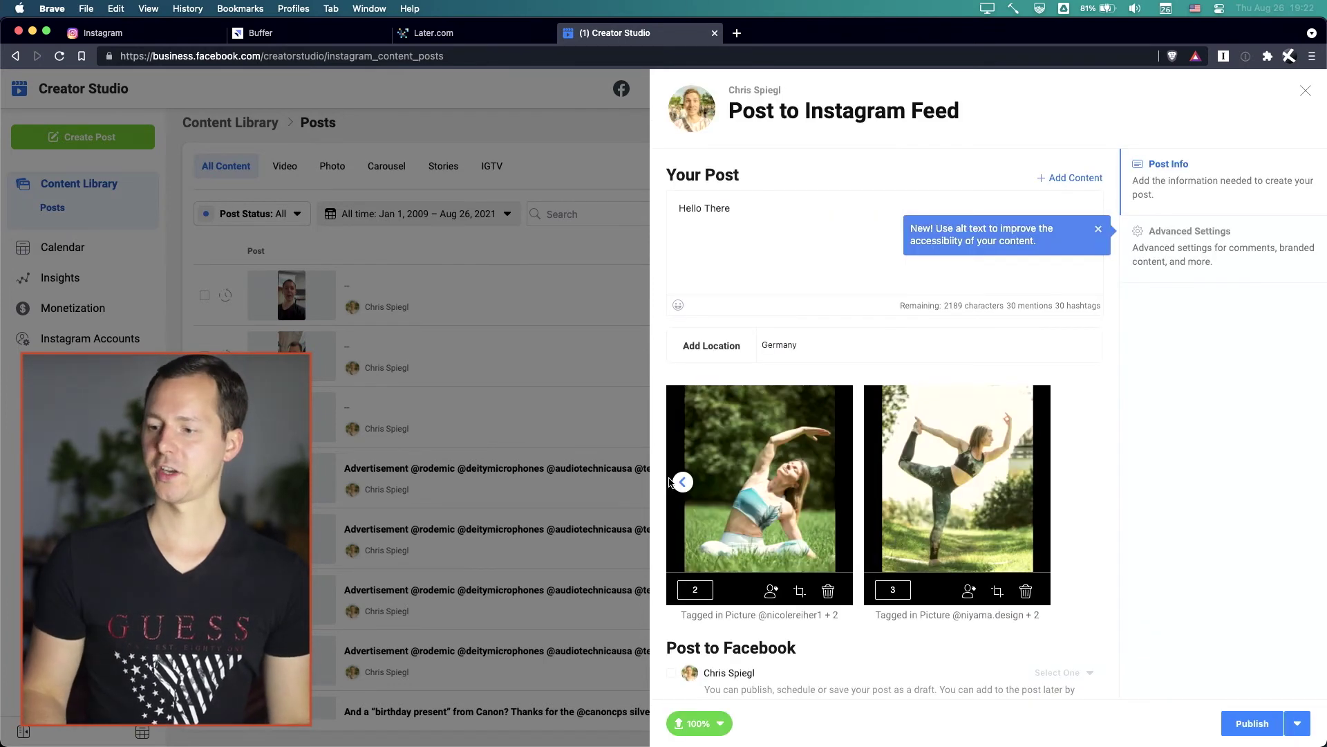
pyautogui.click(683, 482)
# Step: Show the post's Advanced Settings, dismiss the alt-text tip, and look through the Accessibility options
pyautogui.scroll(-1, 884, 527)
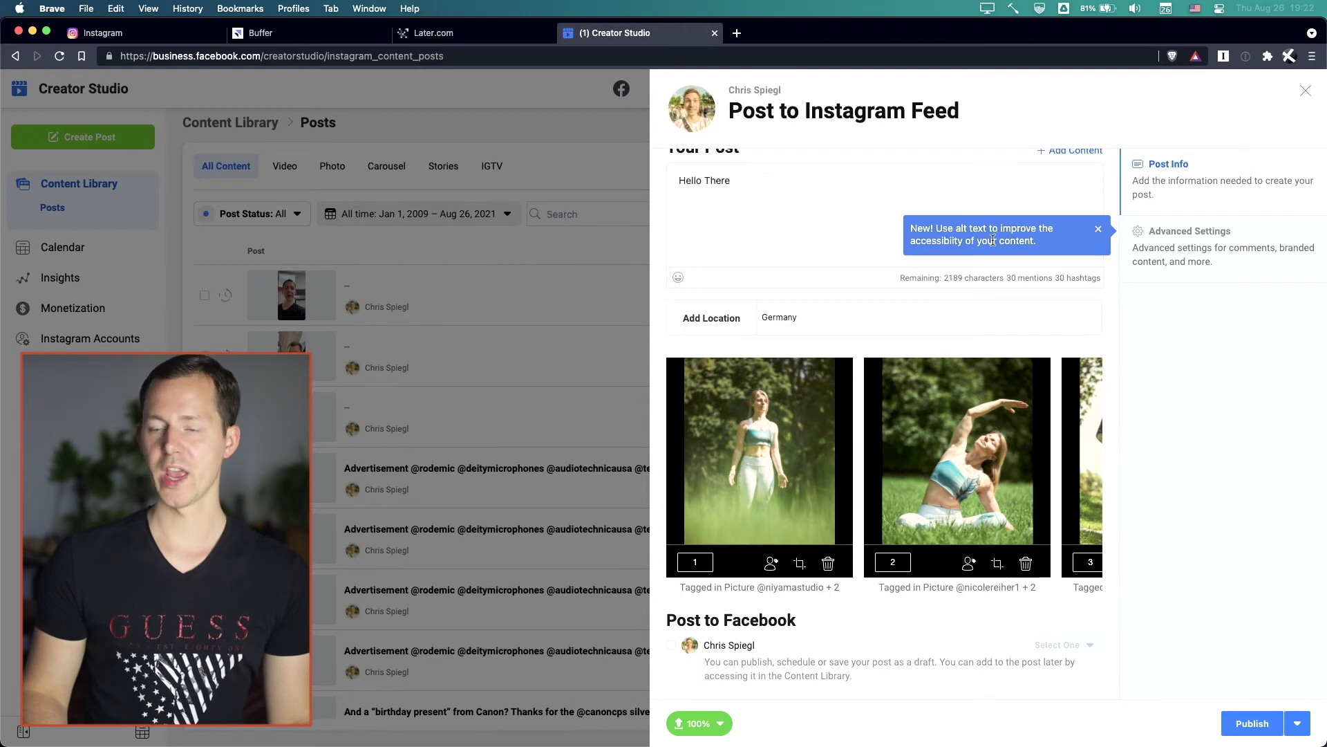
pyautogui.click(1238, 249)
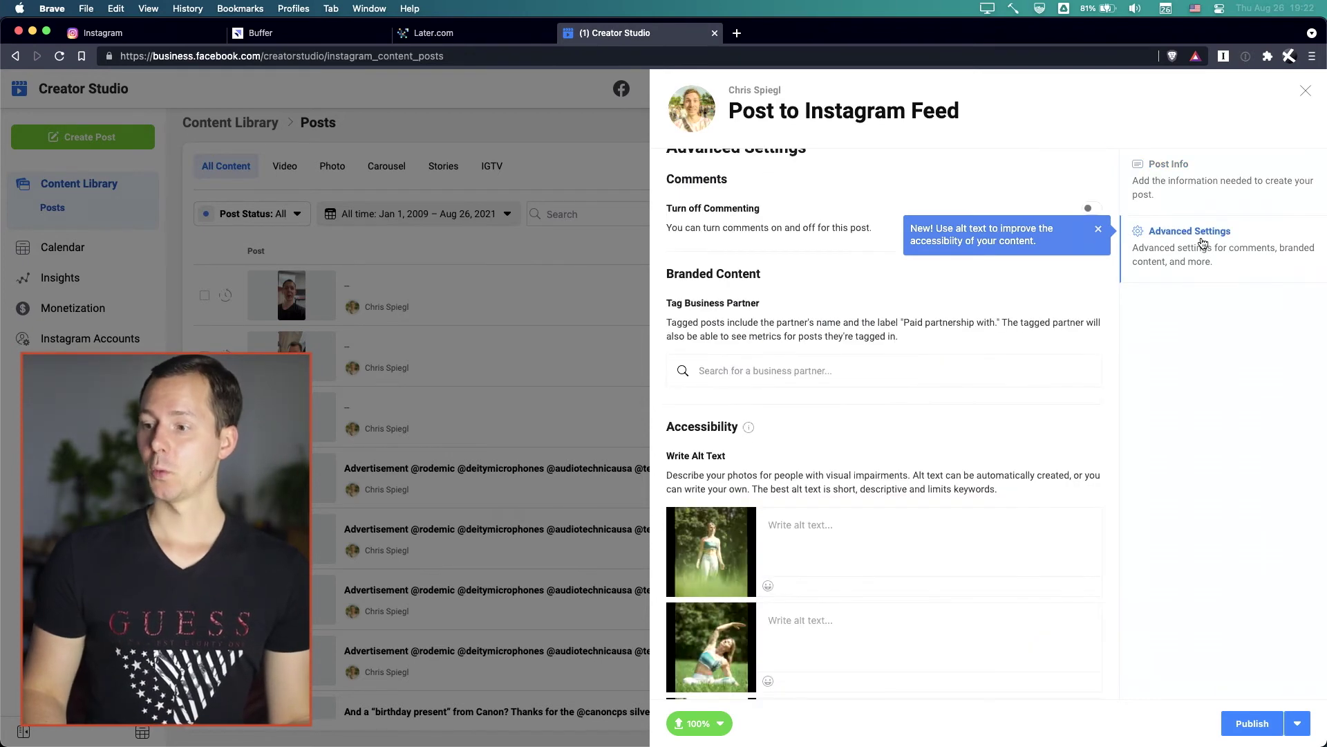
pyautogui.click(1099, 228)
pyautogui.scroll(-4, 928, 458)
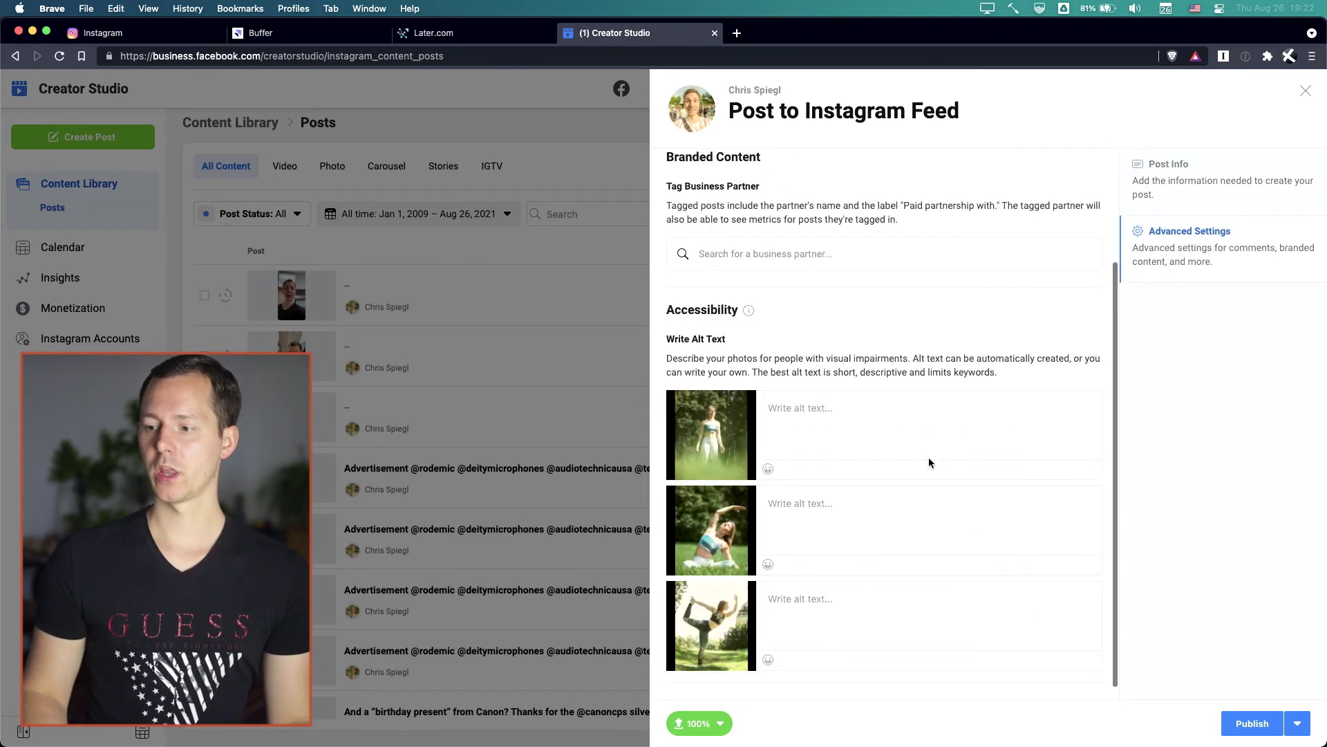
pyautogui.scroll(5, 852, 437)
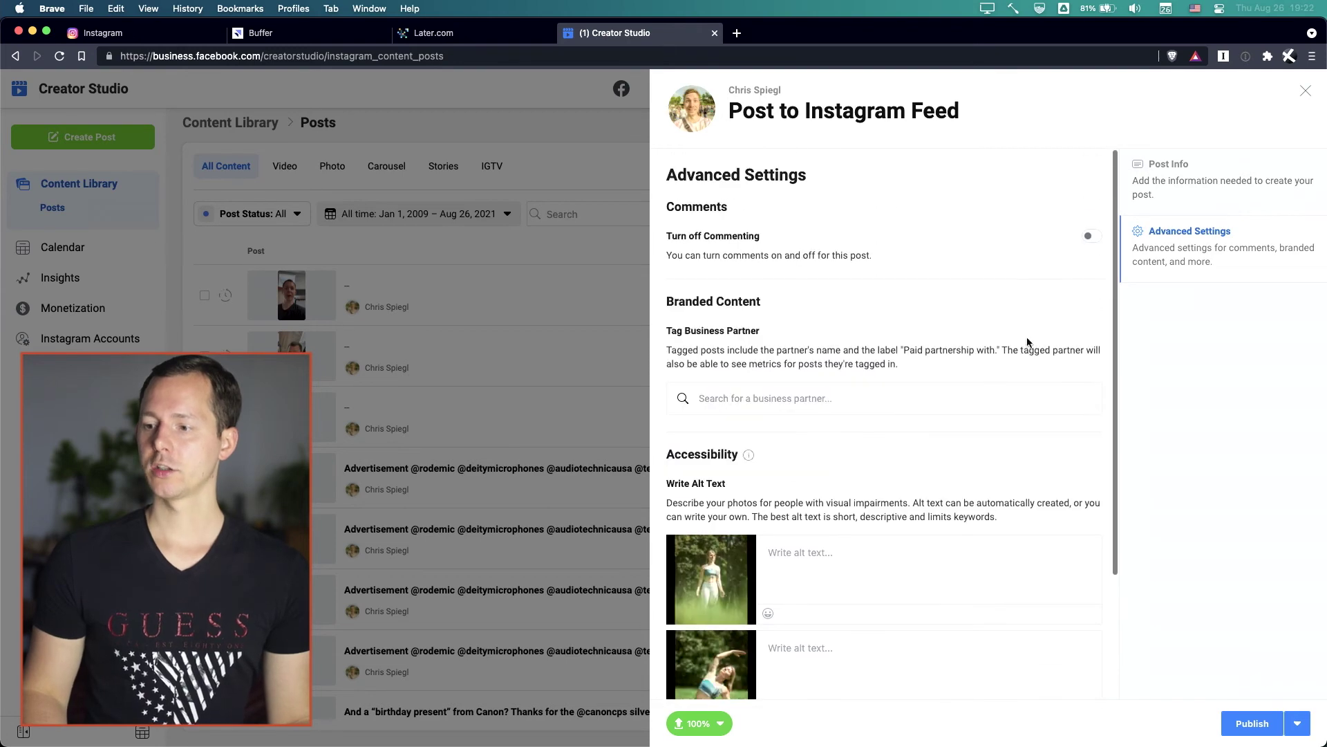
pyautogui.scroll(-5, 800, 454)
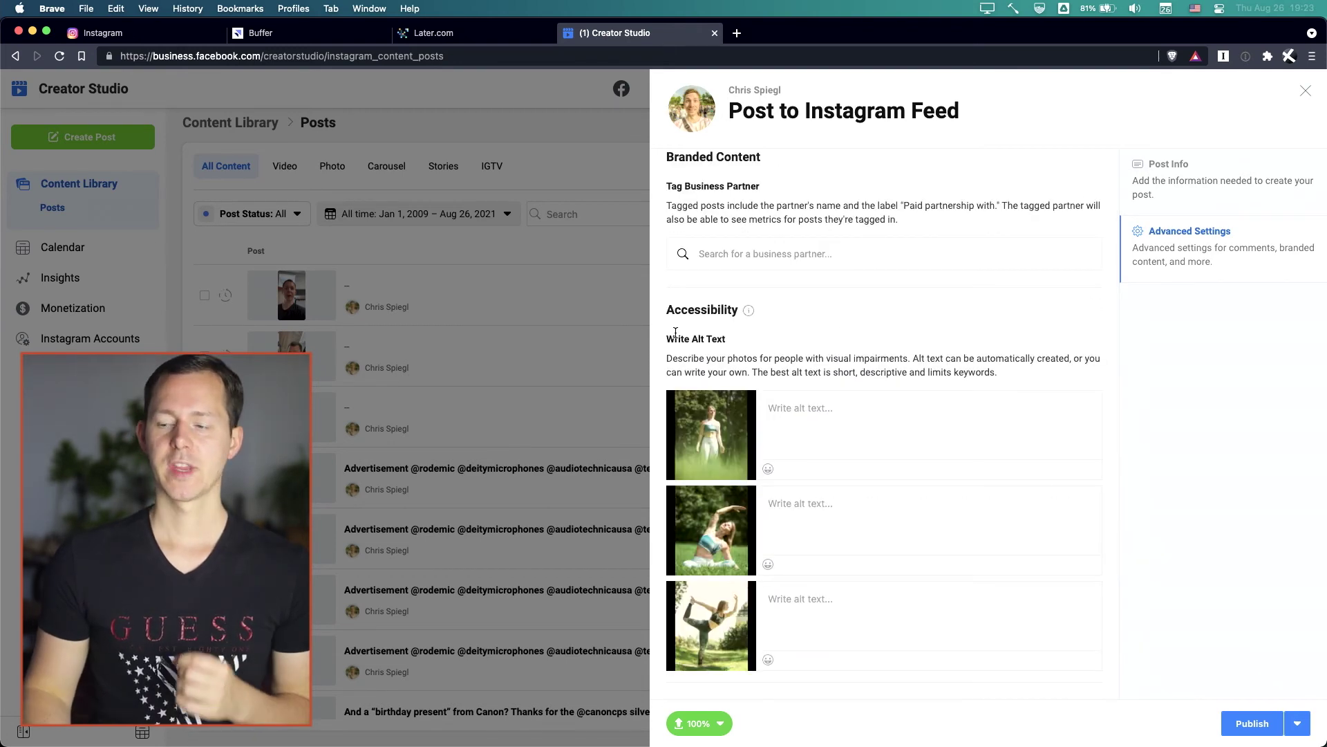
# Step: Return to Post Info with the tagged three-photo carousel and Germany location
pyautogui.moveTo(700, 334); pyautogui.dragTo(849, 373)
pyautogui.click(849, 374)
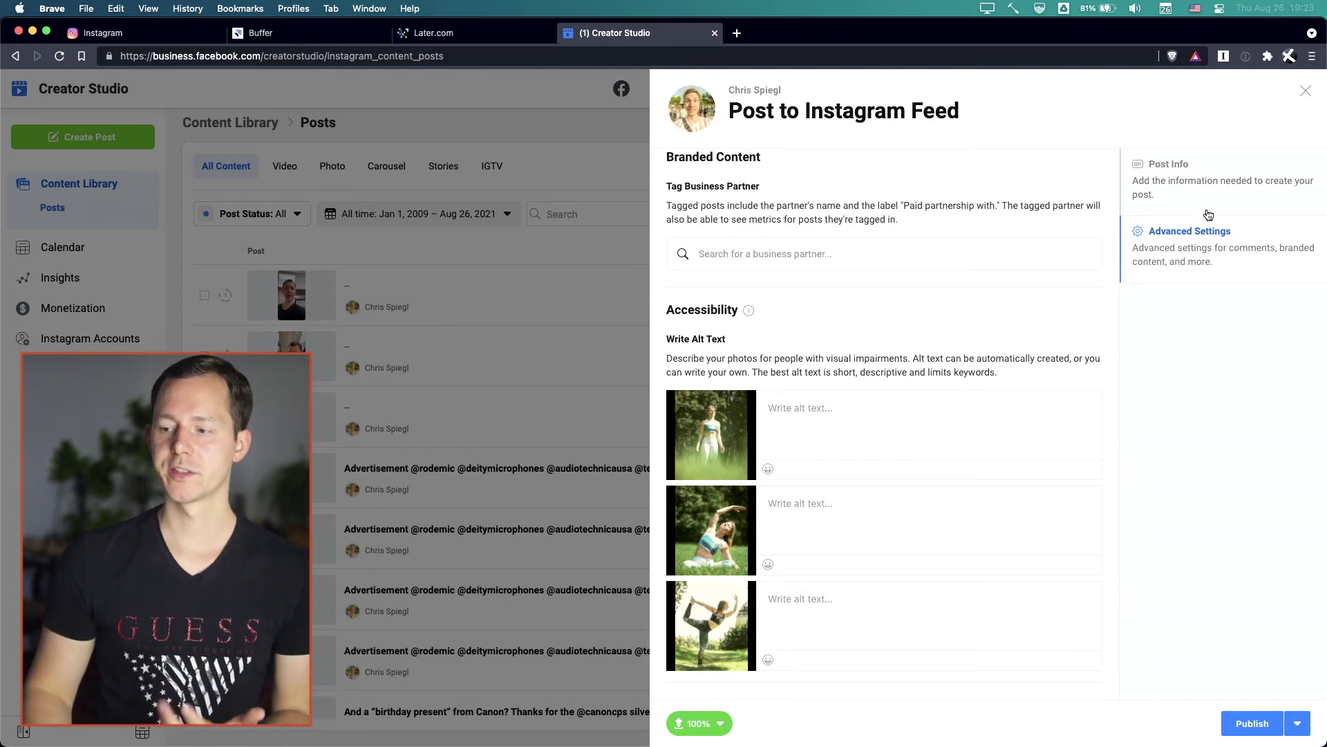
pyautogui.click(1205, 178)
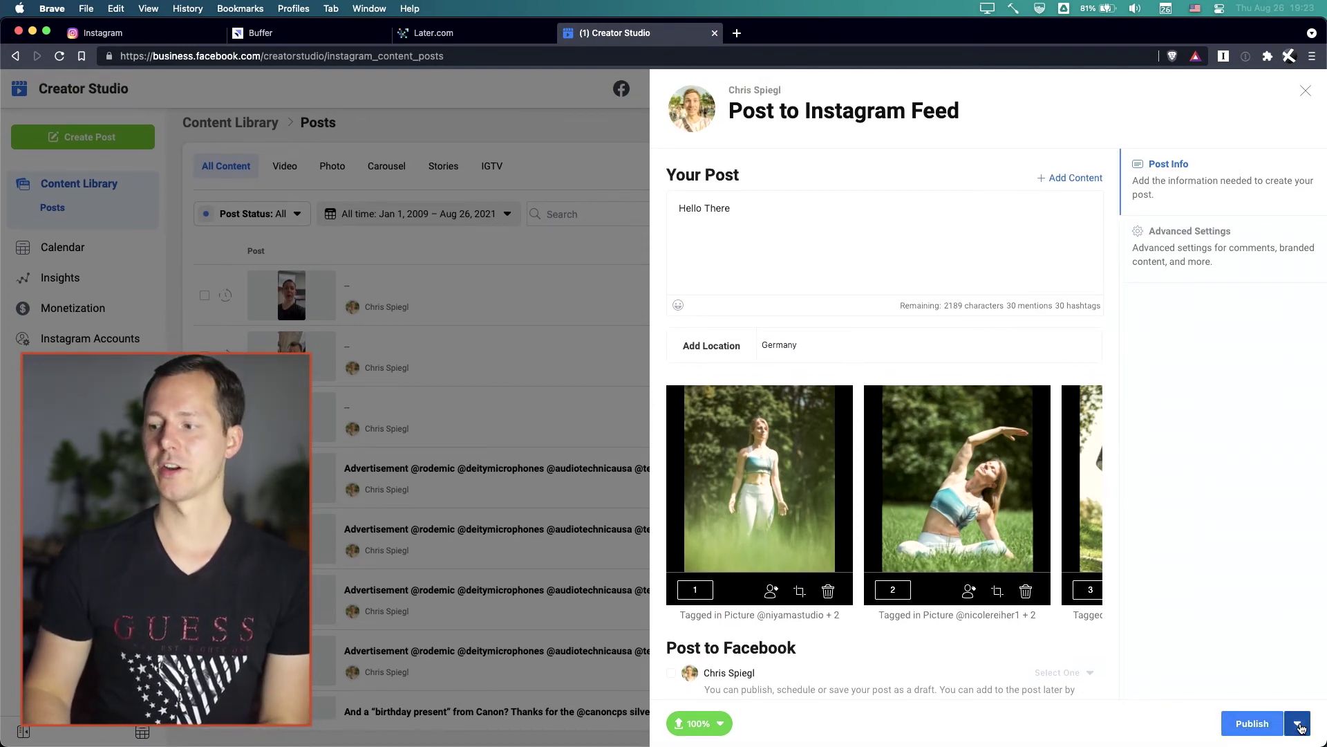
# Step: Switch publishing from now to Schedule, dated Aug 27, 2021 at 4:00 PM
pyautogui.click(1300, 726)
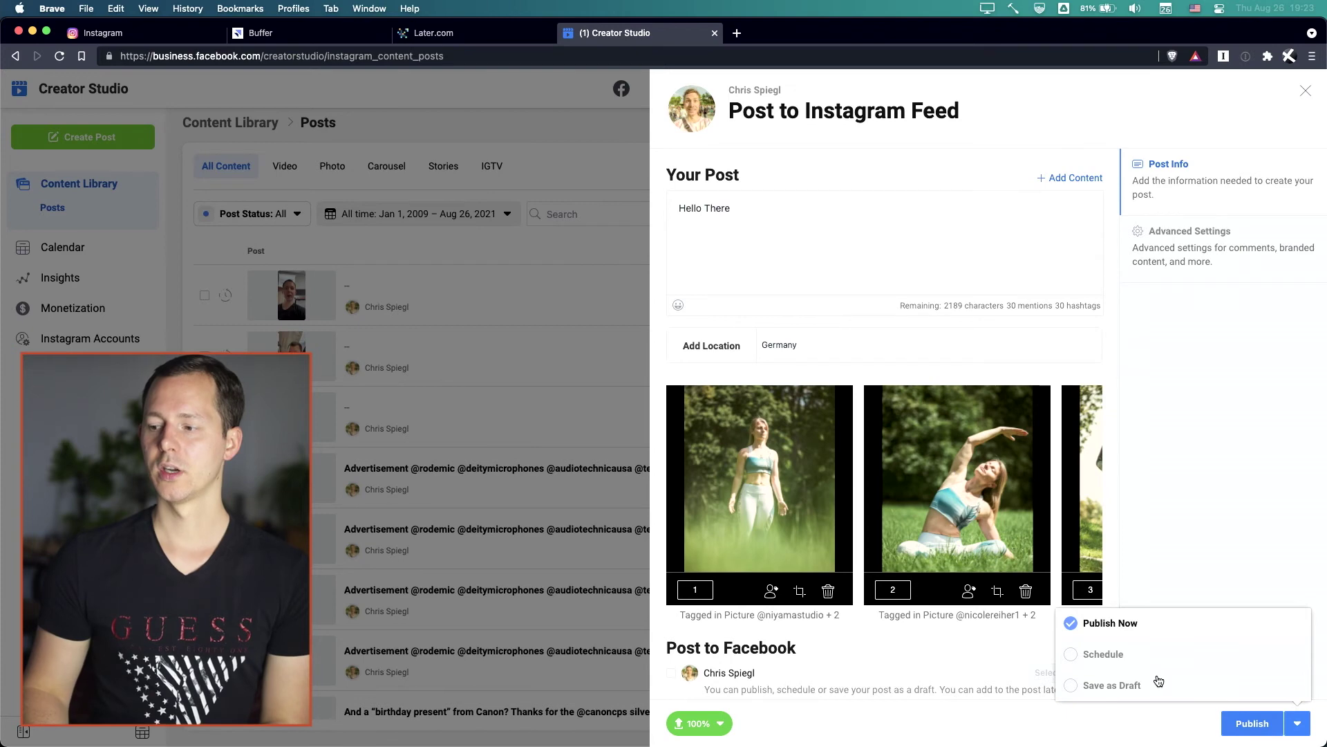
pyautogui.click(1098, 655)
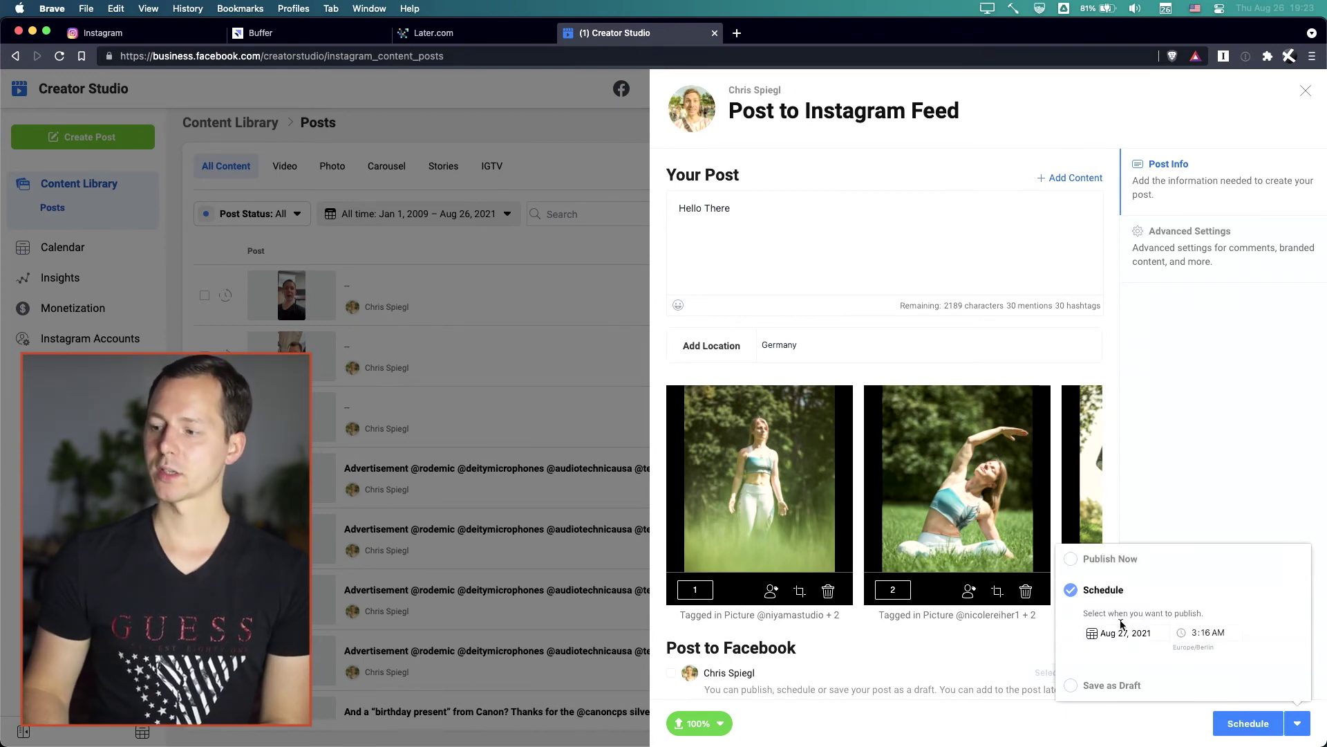
pyautogui.click(1124, 632)
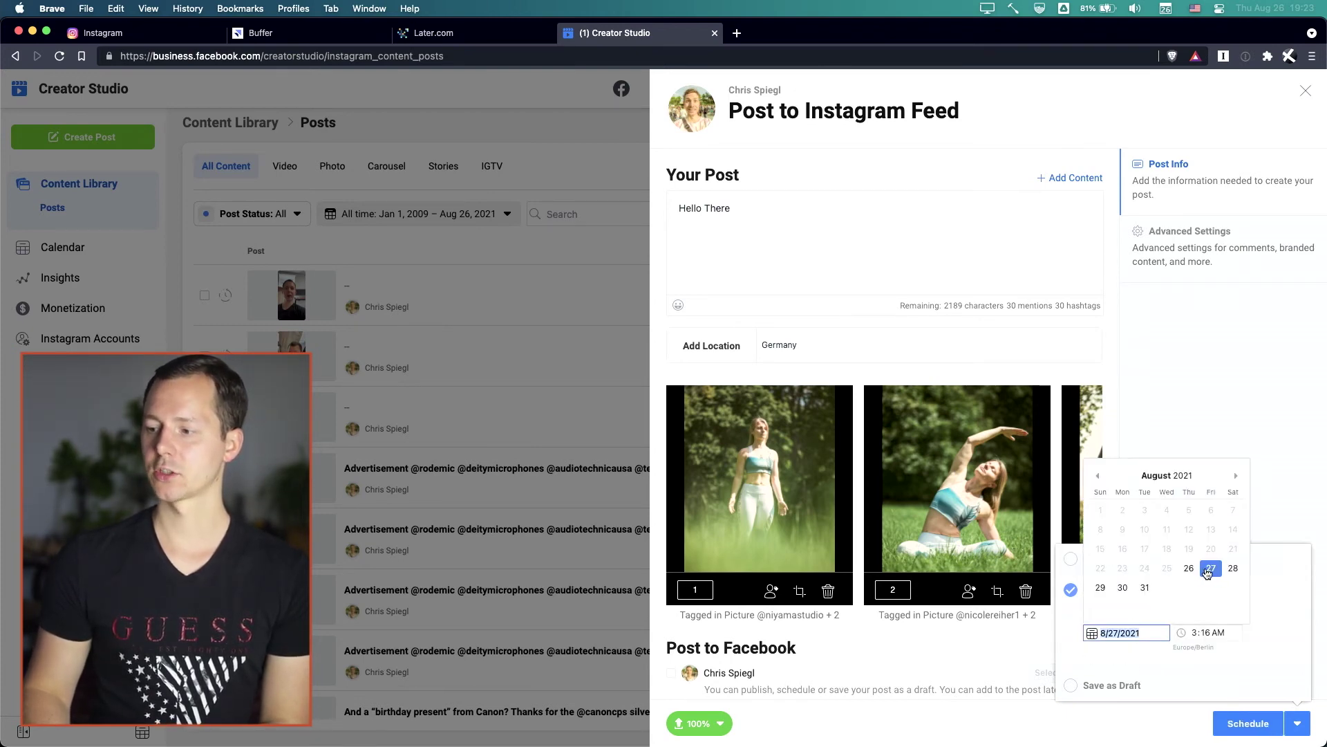
pyautogui.click(1207, 570)
pyautogui.click(1215, 632)
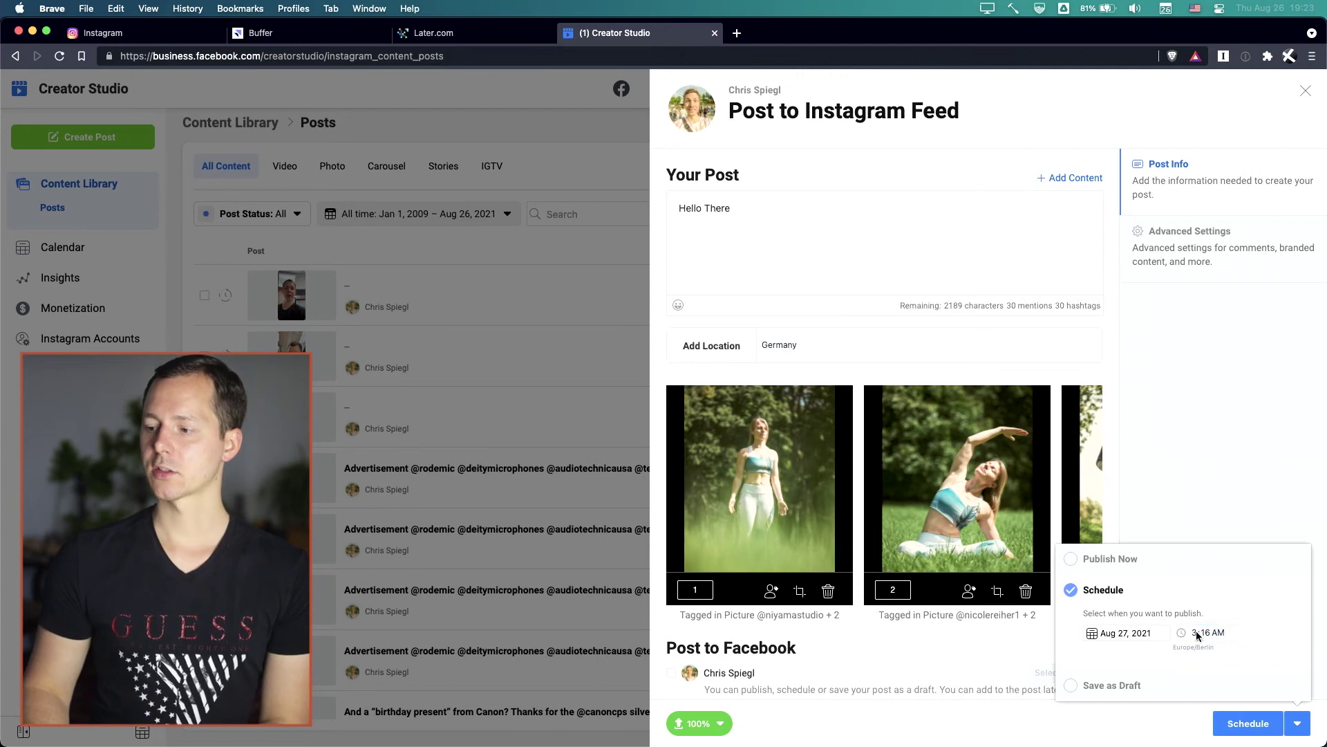
pyautogui.click(1205, 639)
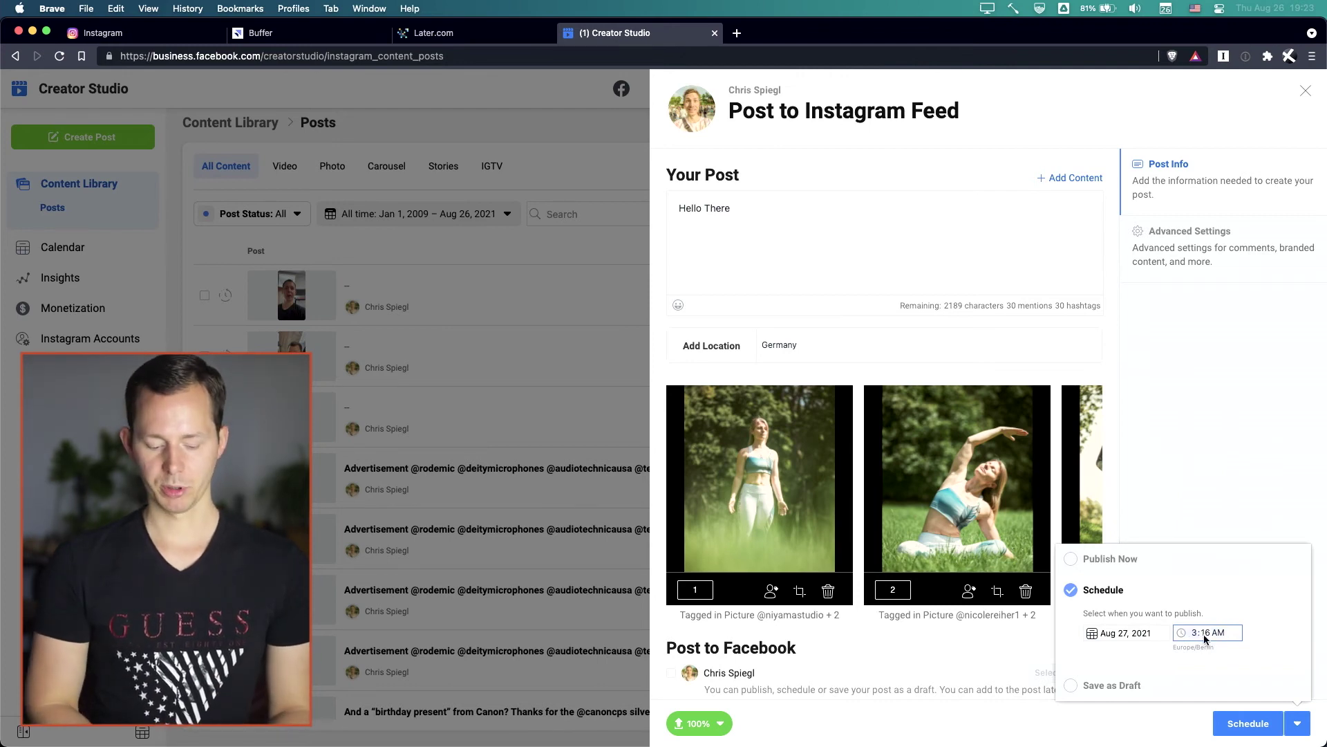
pyautogui.write('4:00PM')
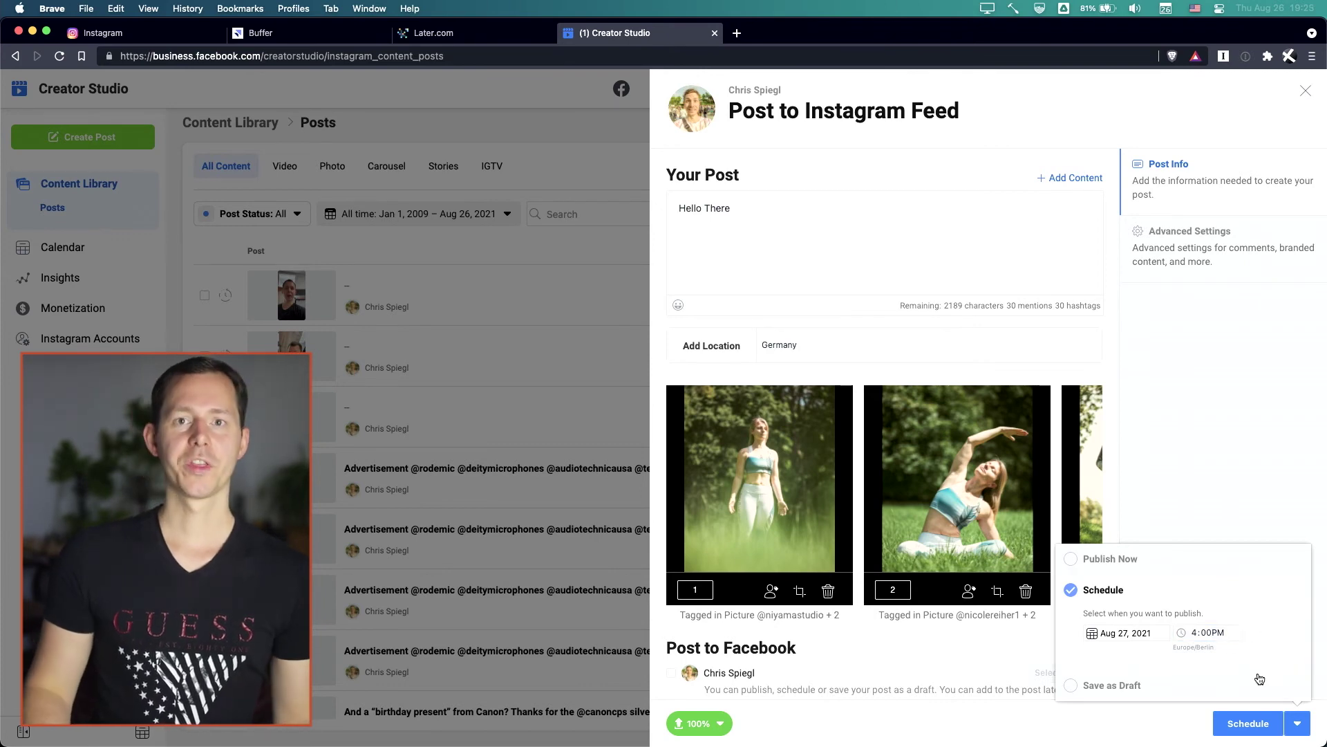
pyautogui.click(1298, 723)
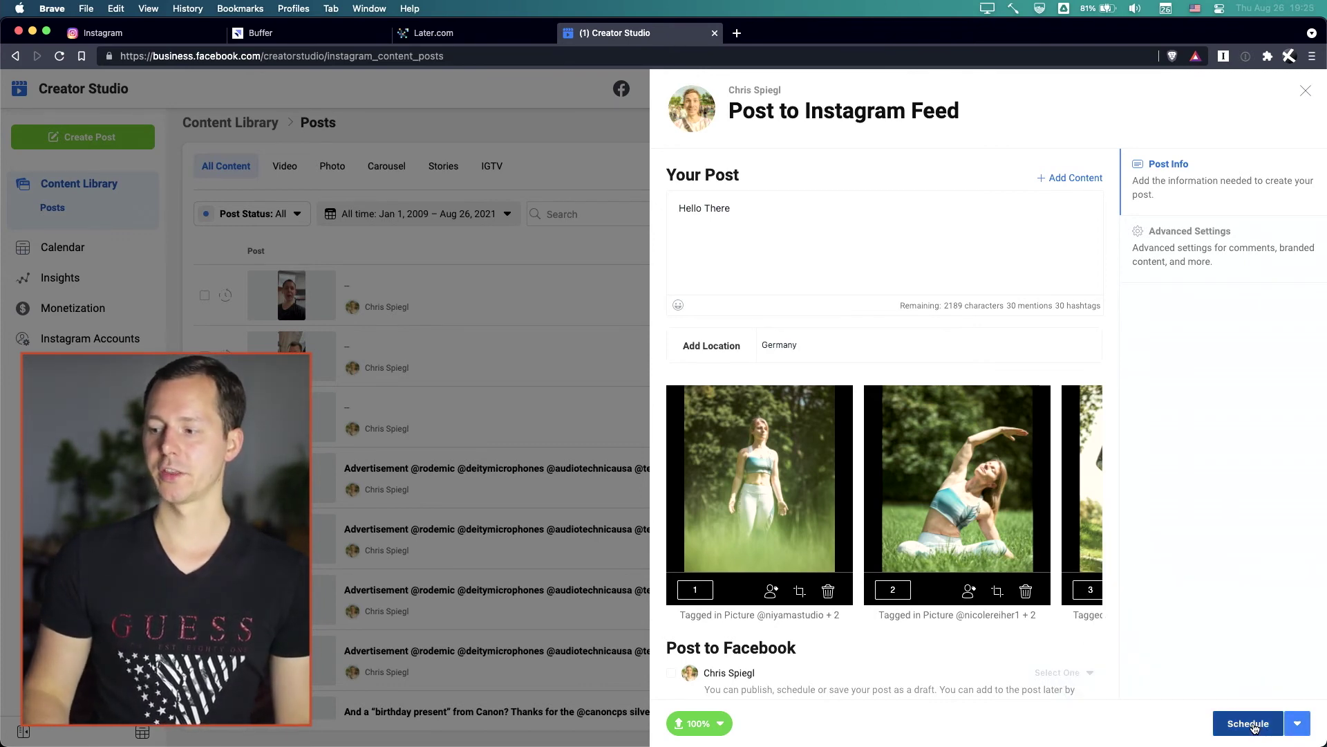
pyautogui.click(1253, 723)
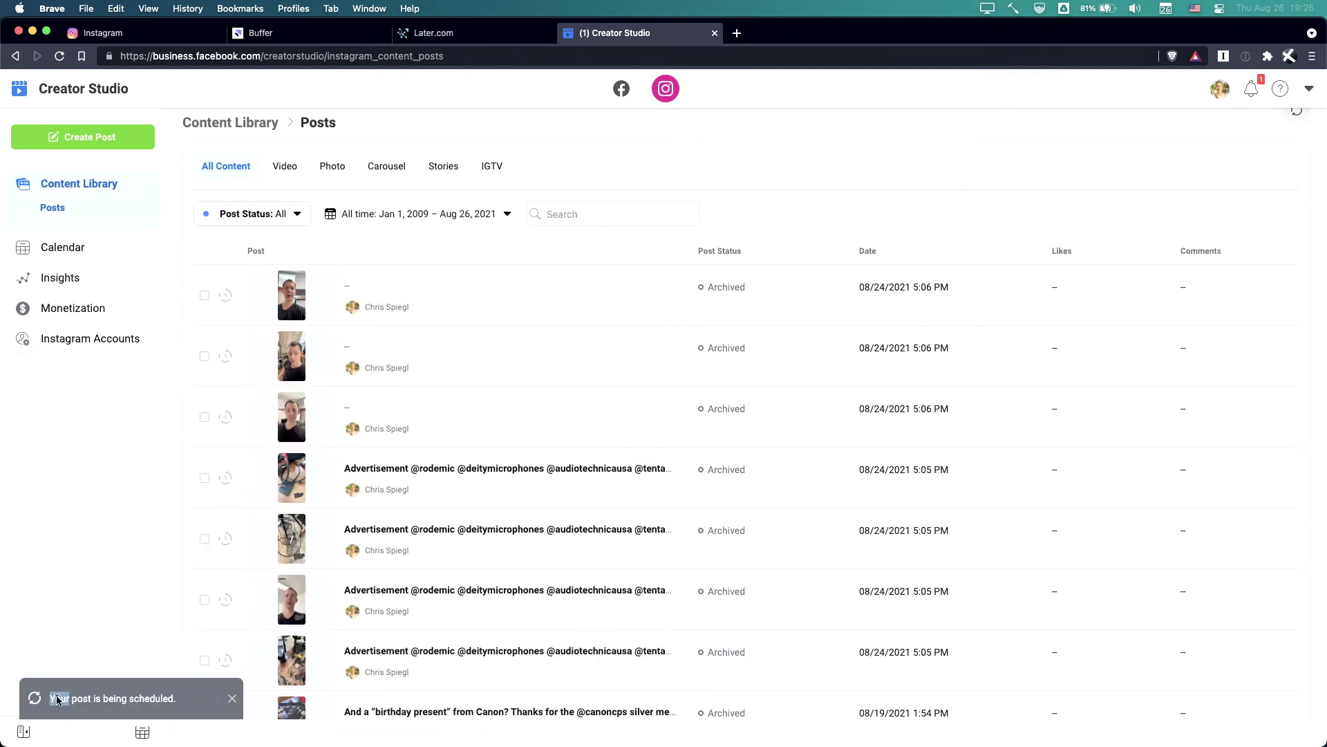
# Step: Reload the Content Library Posts list to show 'Hello There' as Scheduled for 08/27/2021 4:00 PM
pyautogui.moveTo(56, 699); pyautogui.dragTo(89, 704)
pyautogui.click(133, 671)
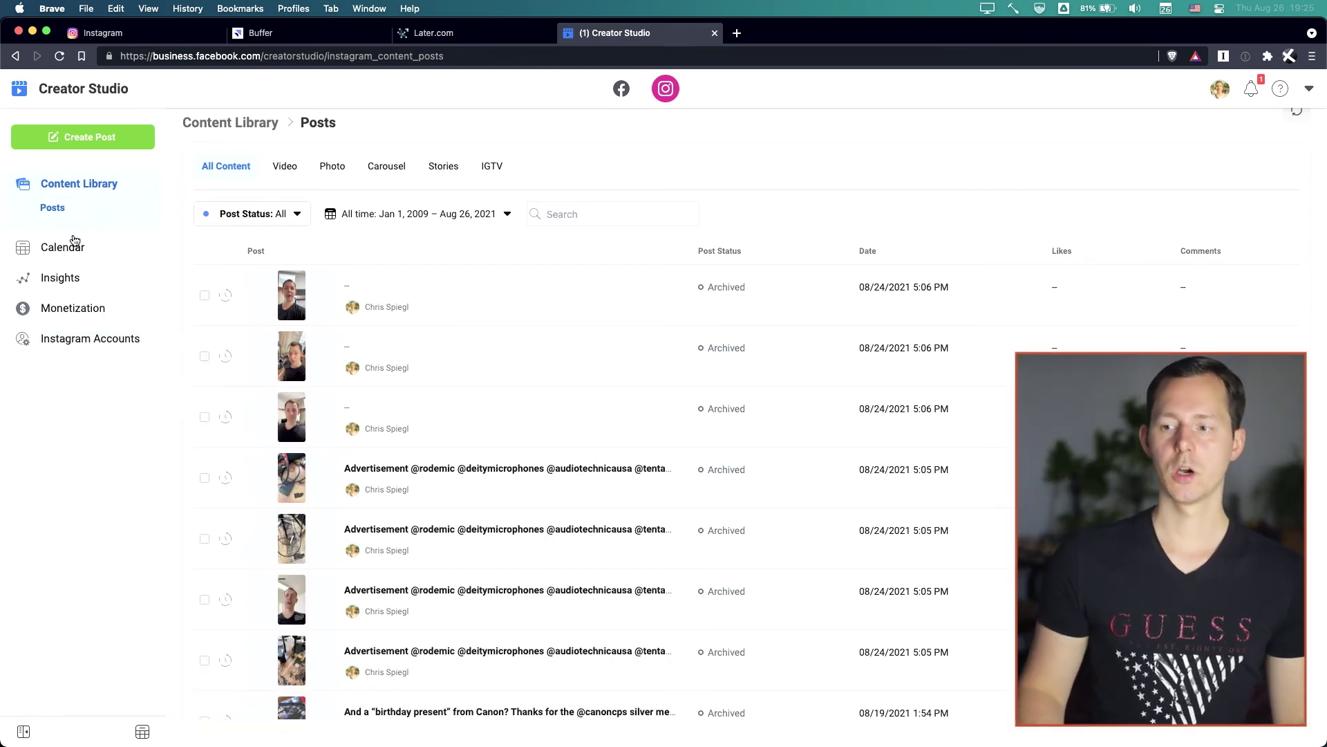
pyautogui.click(393, 346)
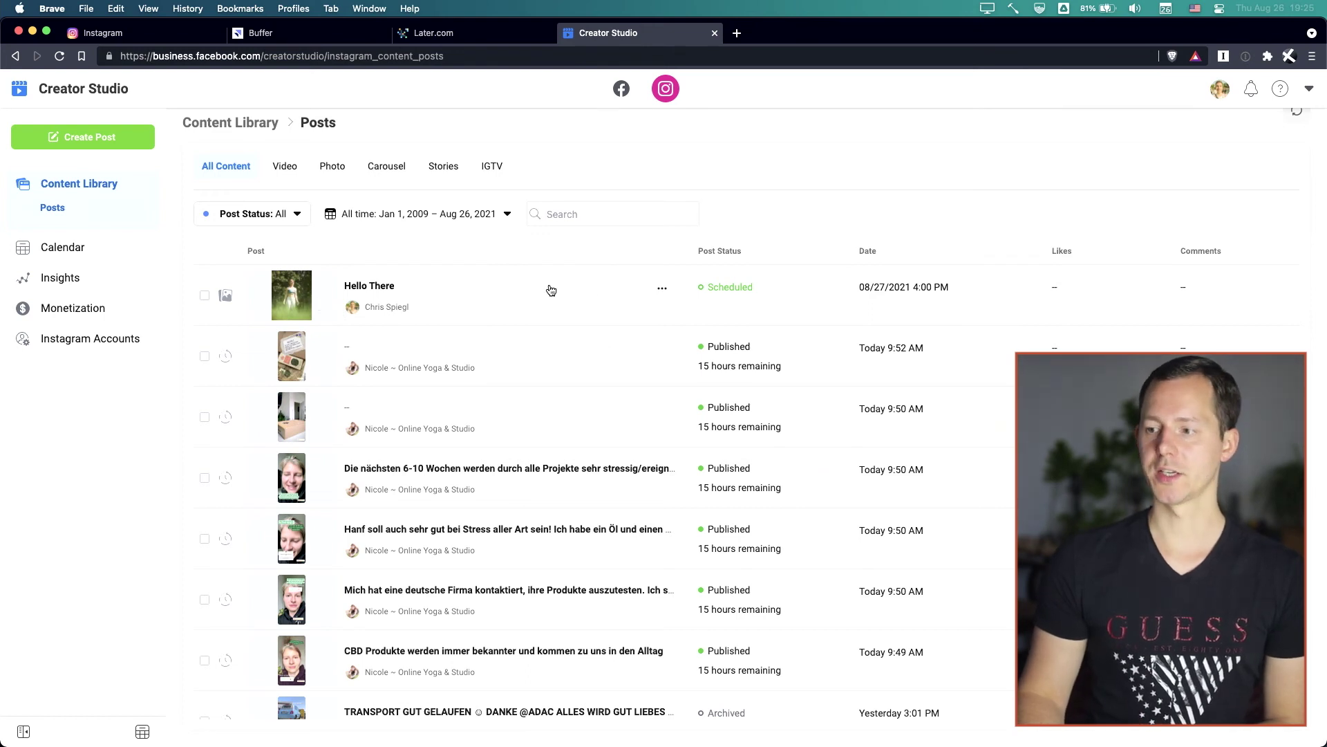
pyautogui.moveTo(884, 282)
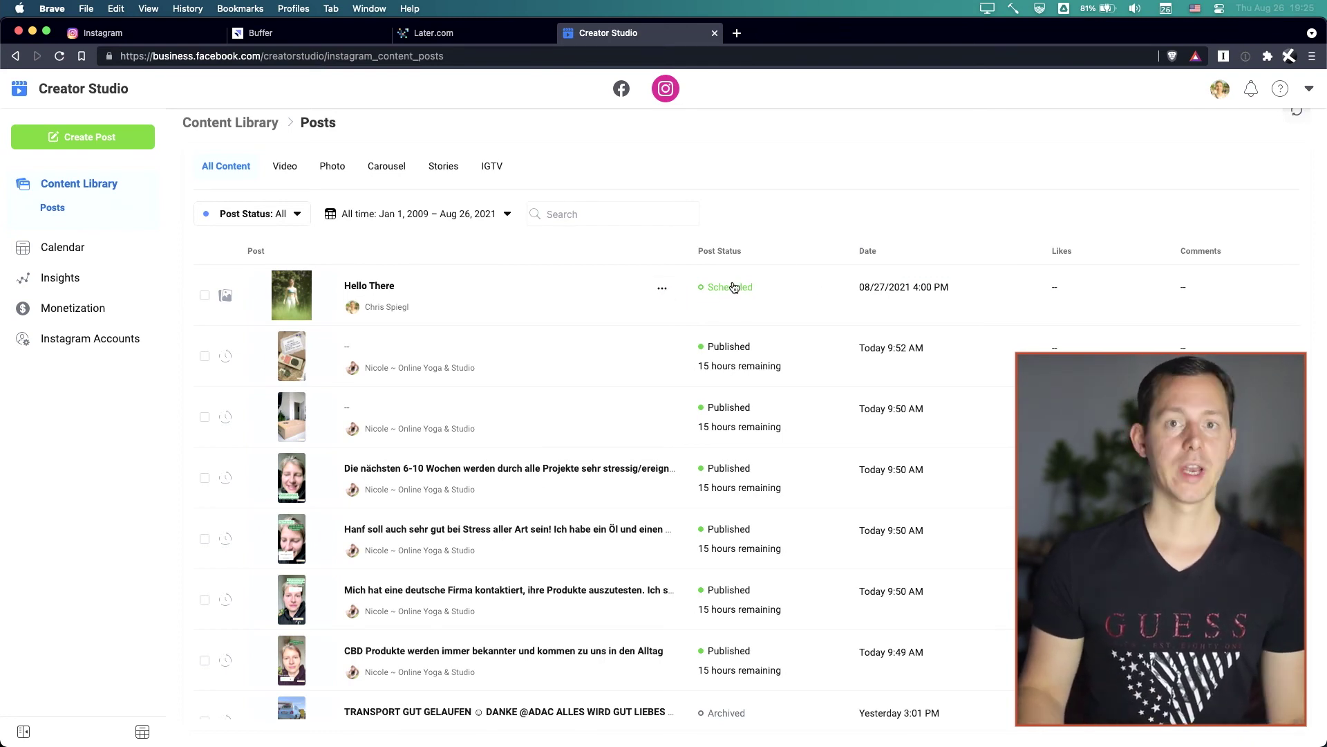
# Step: Choose Edit from the Hello There row's '...' menu to reopen the scheduled post
pyautogui.click(661, 288)
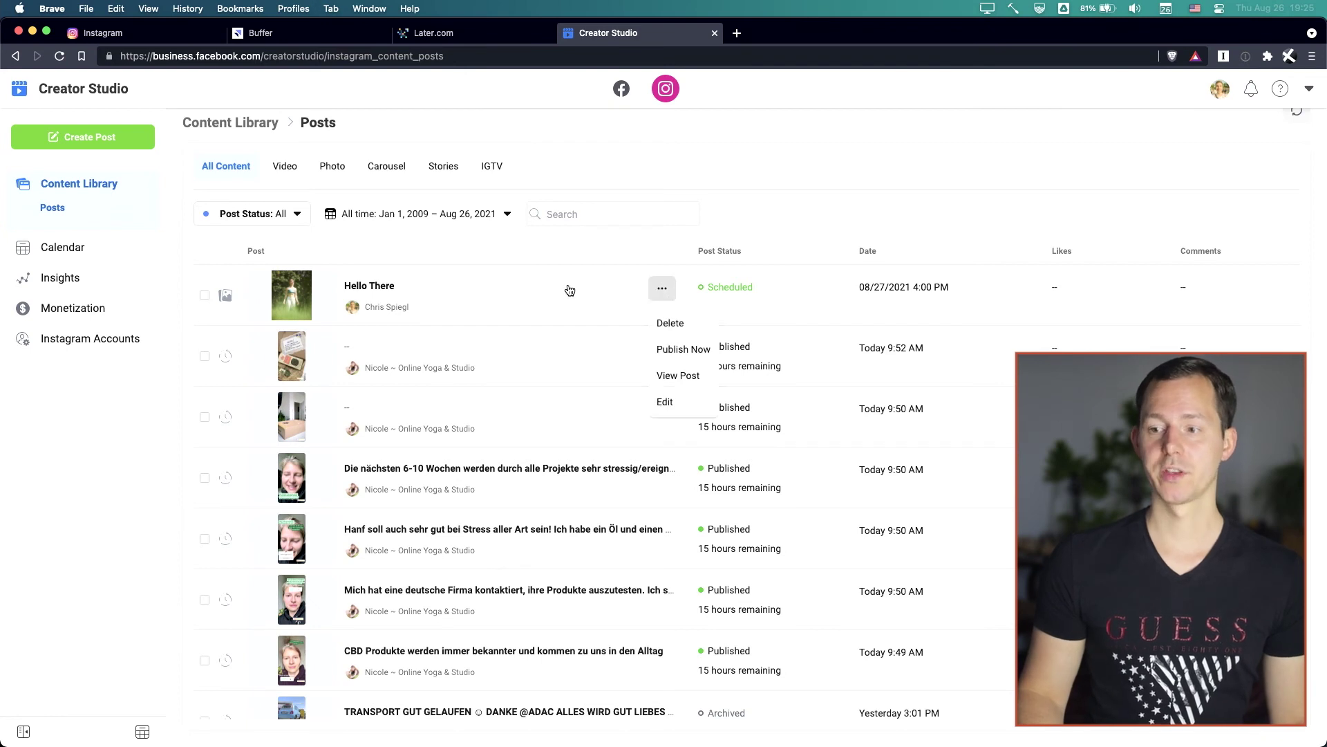
pyautogui.click(662, 288)
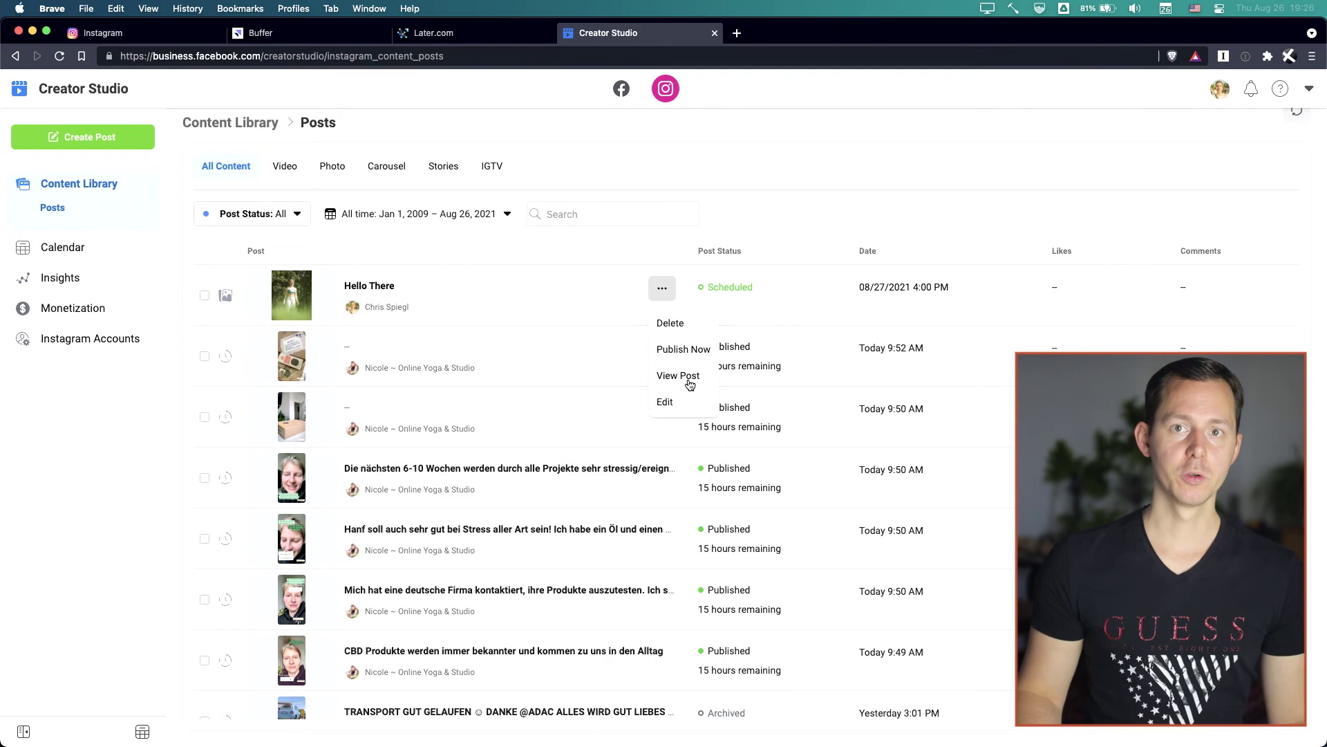
pyautogui.click(667, 402)
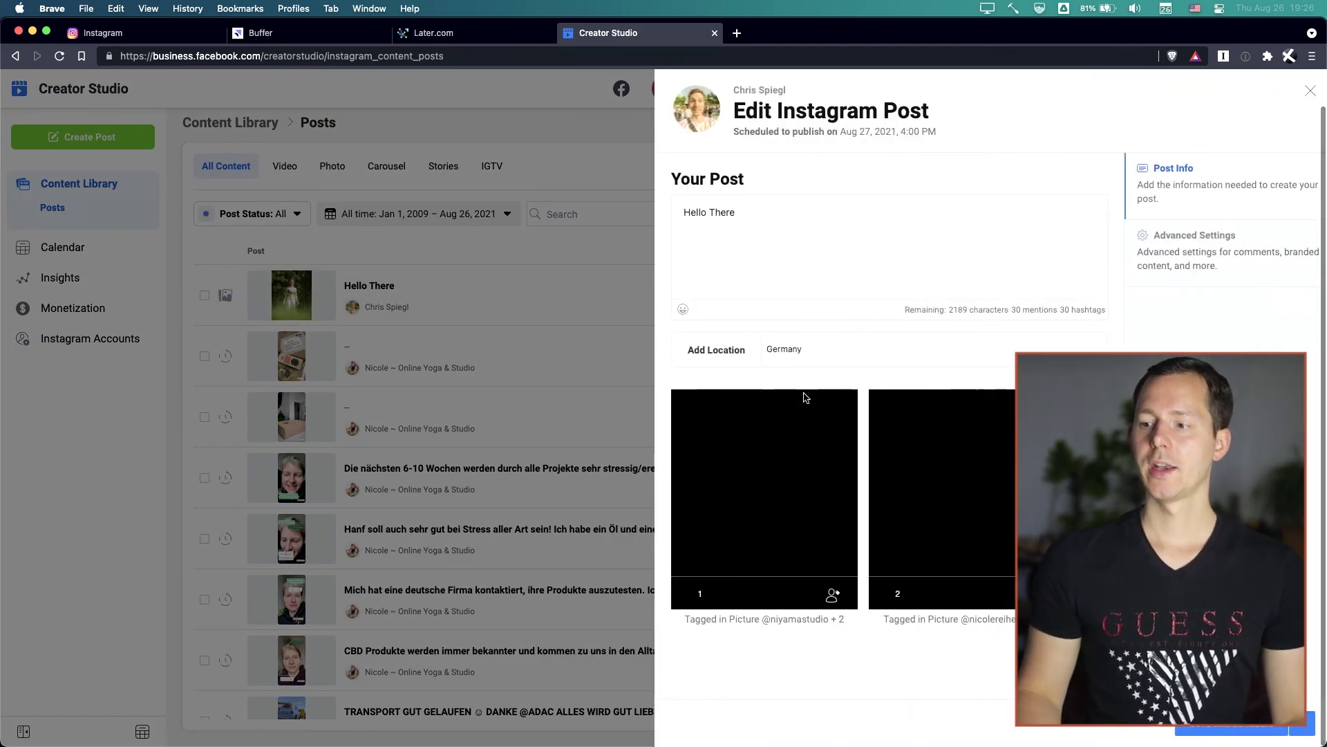